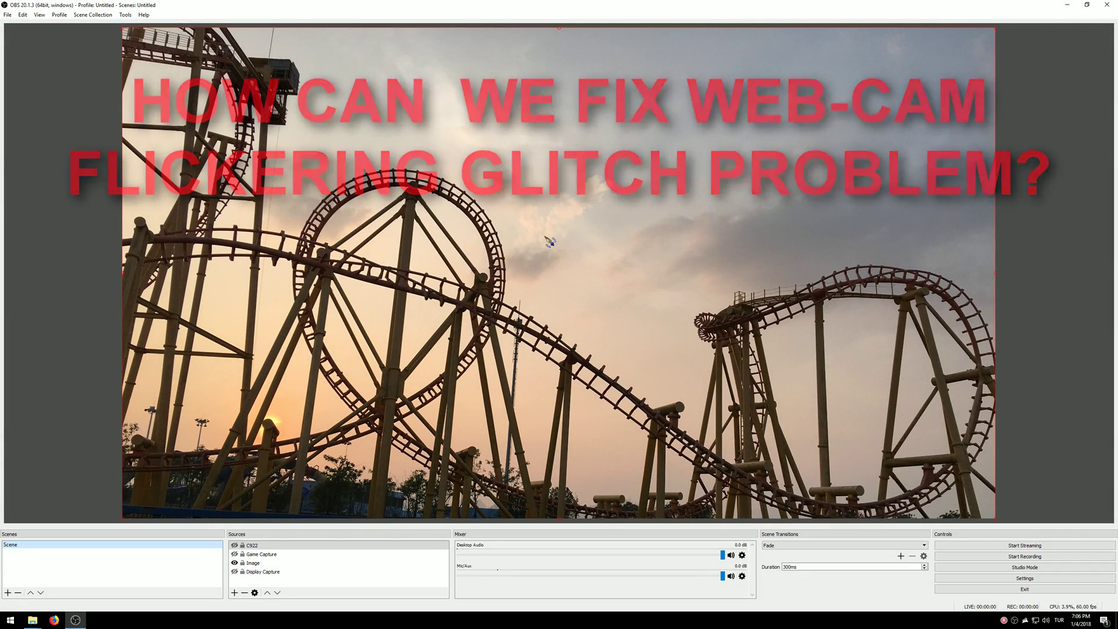
# Open the C922 webcam source's properties and keep 1920x1080 resolution at 30 FPS.
pyautogui.rightClick(280, 545)
pyautogui.click(279, 541)
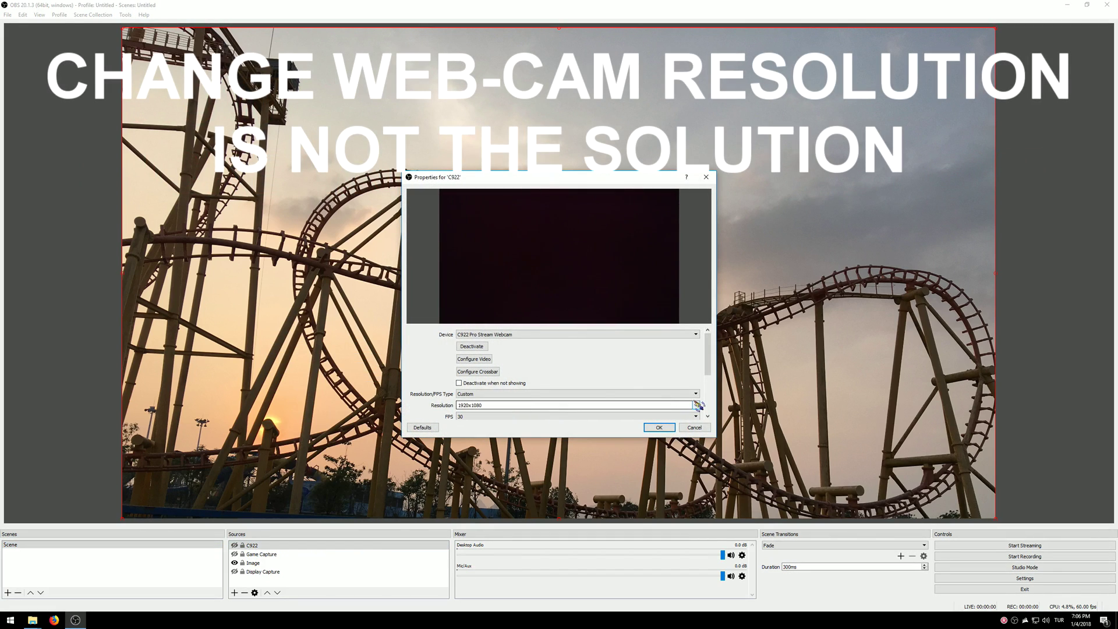
pyautogui.click(697, 405)
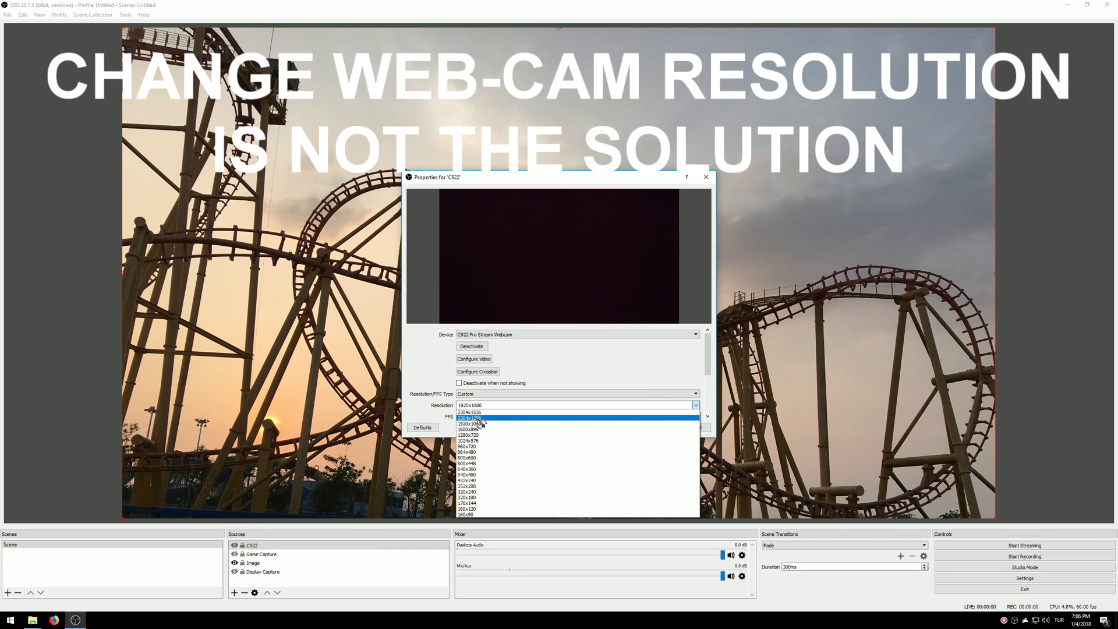
pyautogui.click(712, 350)
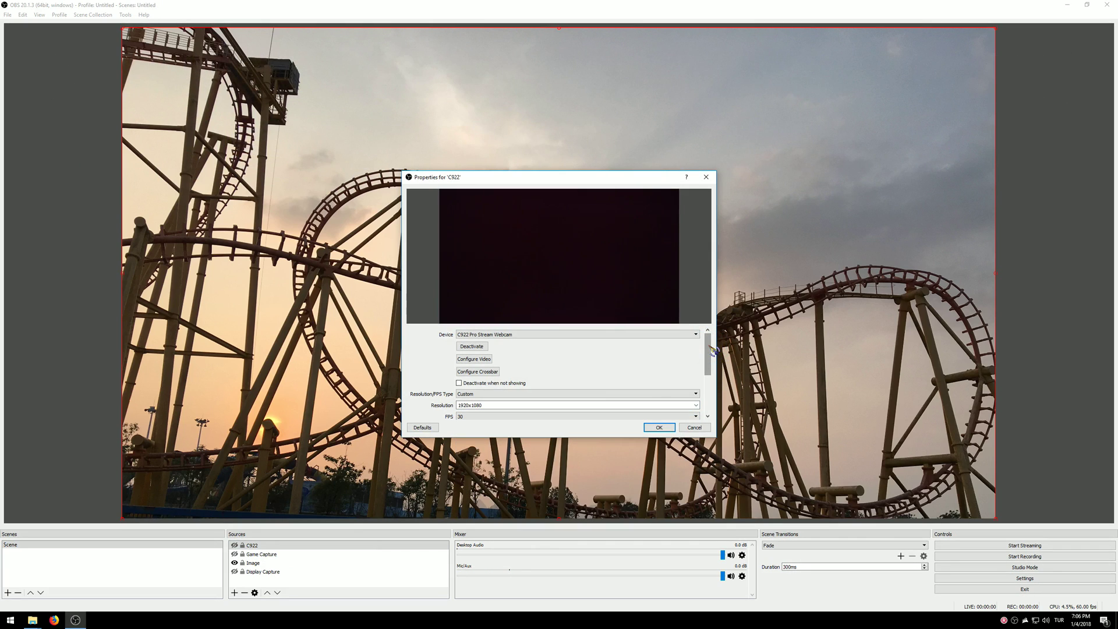
pyautogui.scroll(-2, 712, 380)
pyautogui.click(585, 378)
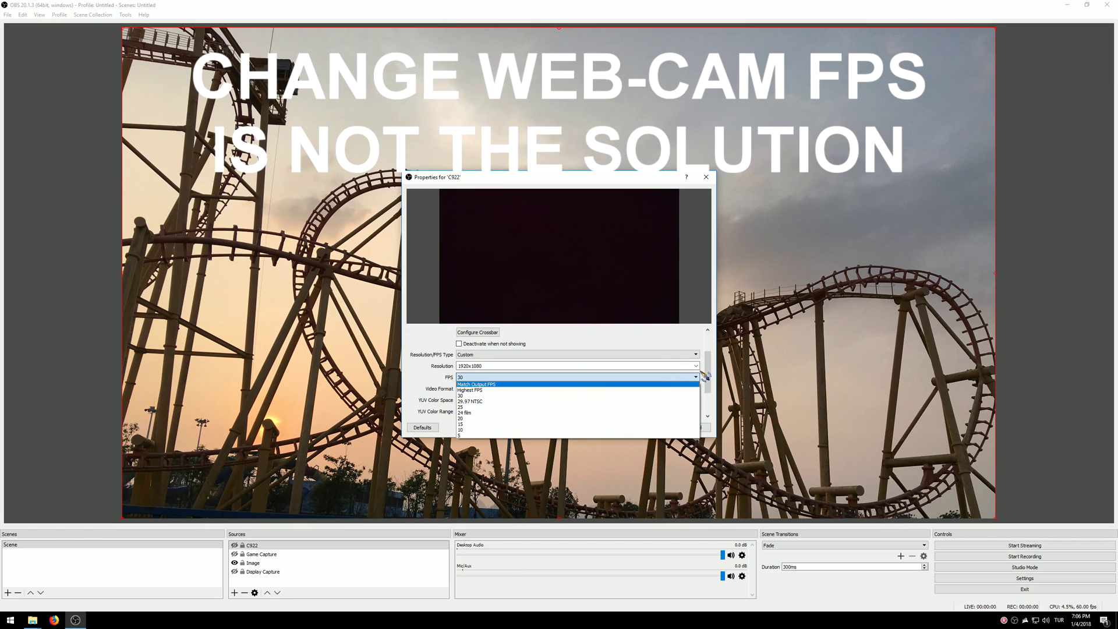
pyautogui.click(707, 376)
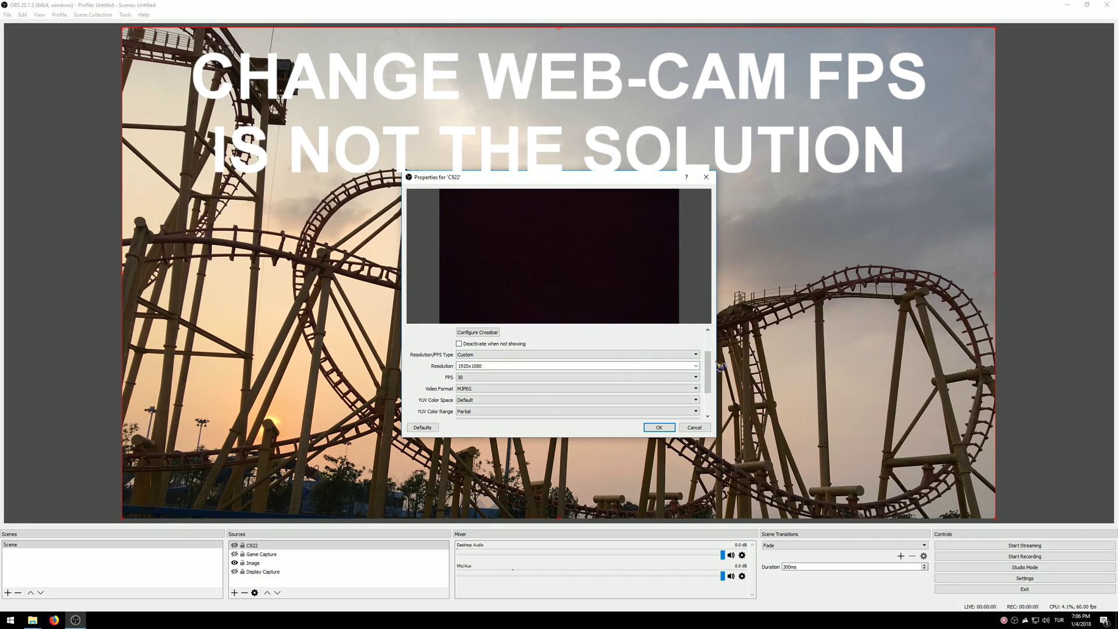
pyautogui.scroll(2, 708, 366)
# Set the webcam's PowerLine Frequency to 60 Hz and show its Camera Control settings.
pyautogui.click(474, 356)
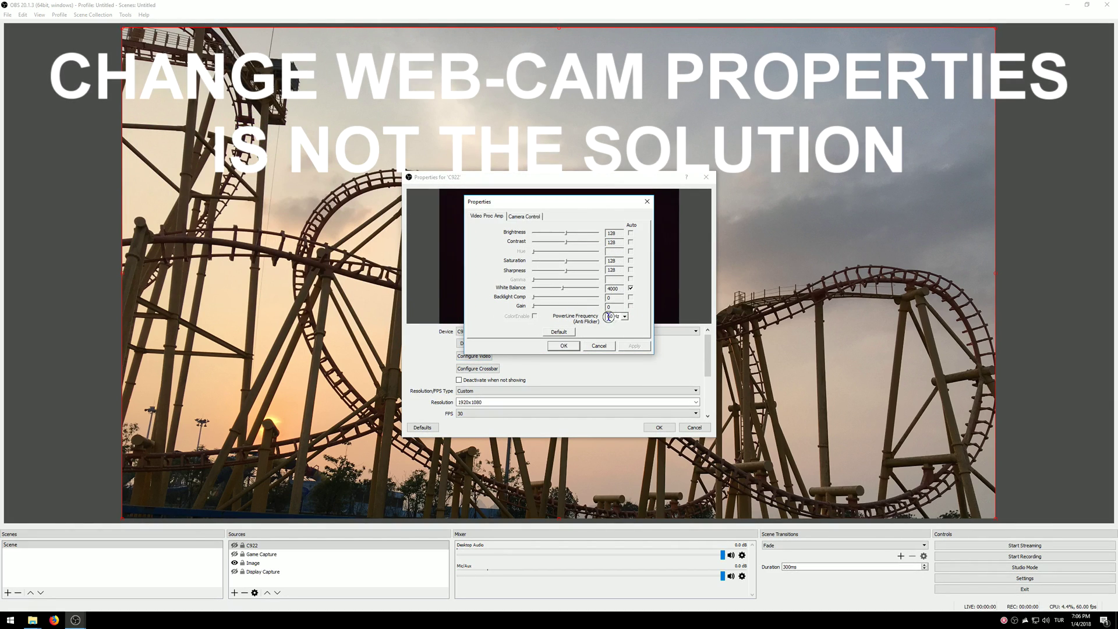
pyautogui.click(625, 317)
pyautogui.click(617, 331)
pyautogui.click(527, 217)
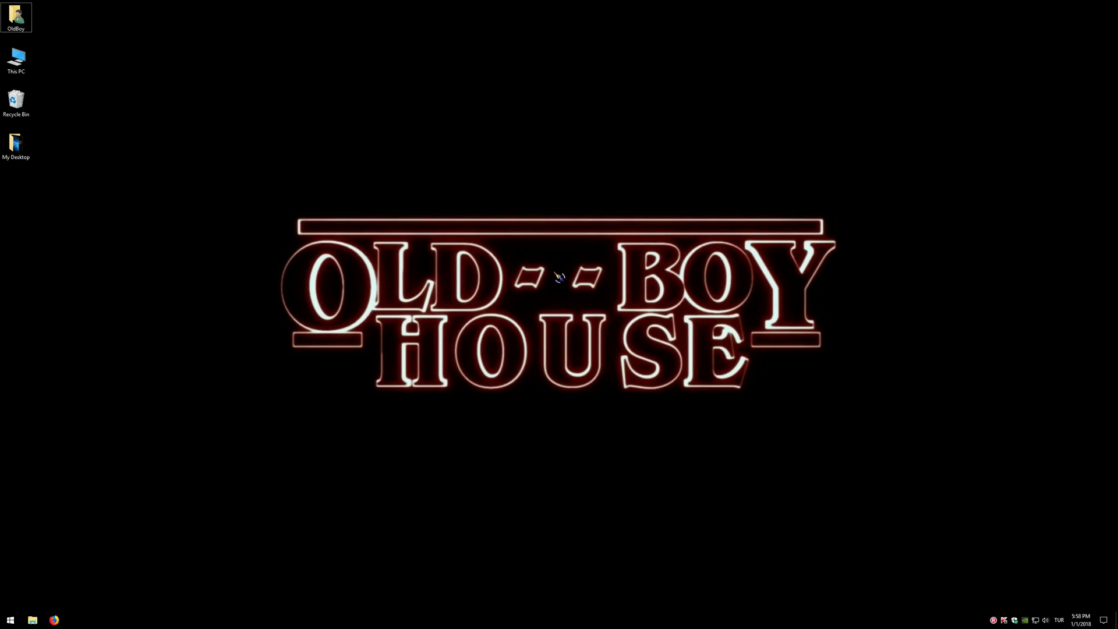
# Select the High performance plan under Additional power settings and edit that plan's settings.
pyautogui.click(10, 620)
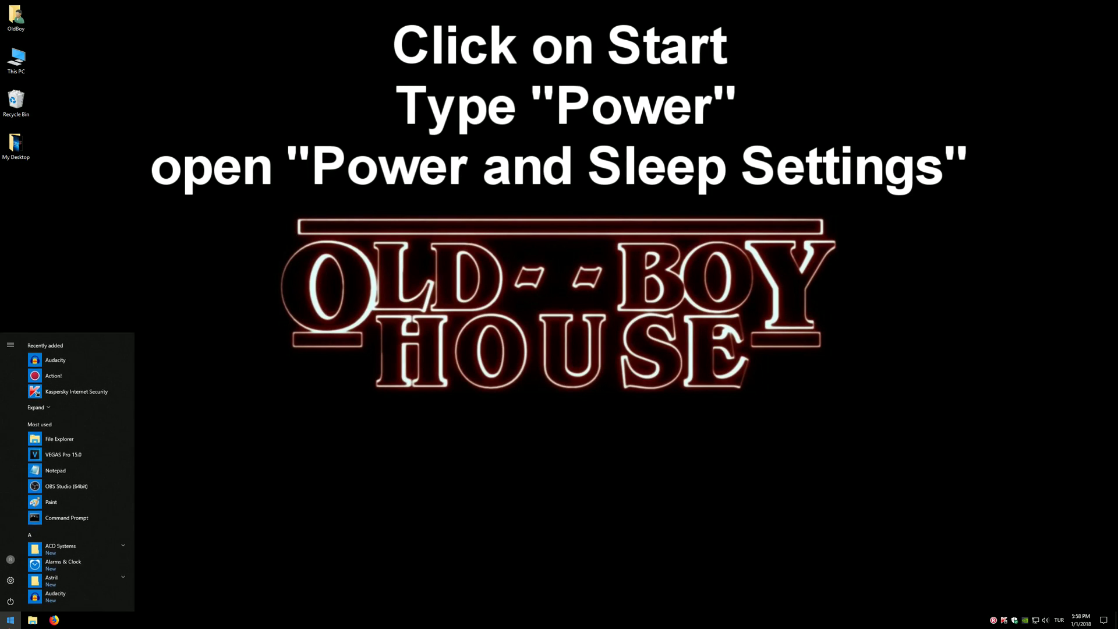
pyautogui.write('power')
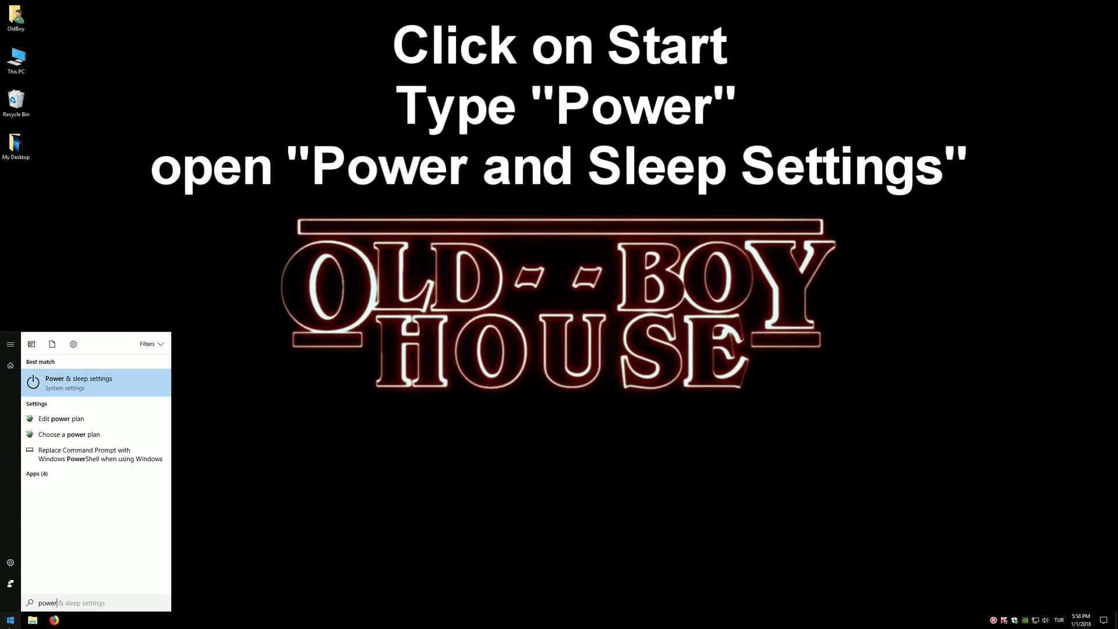
pyautogui.click(87, 385)
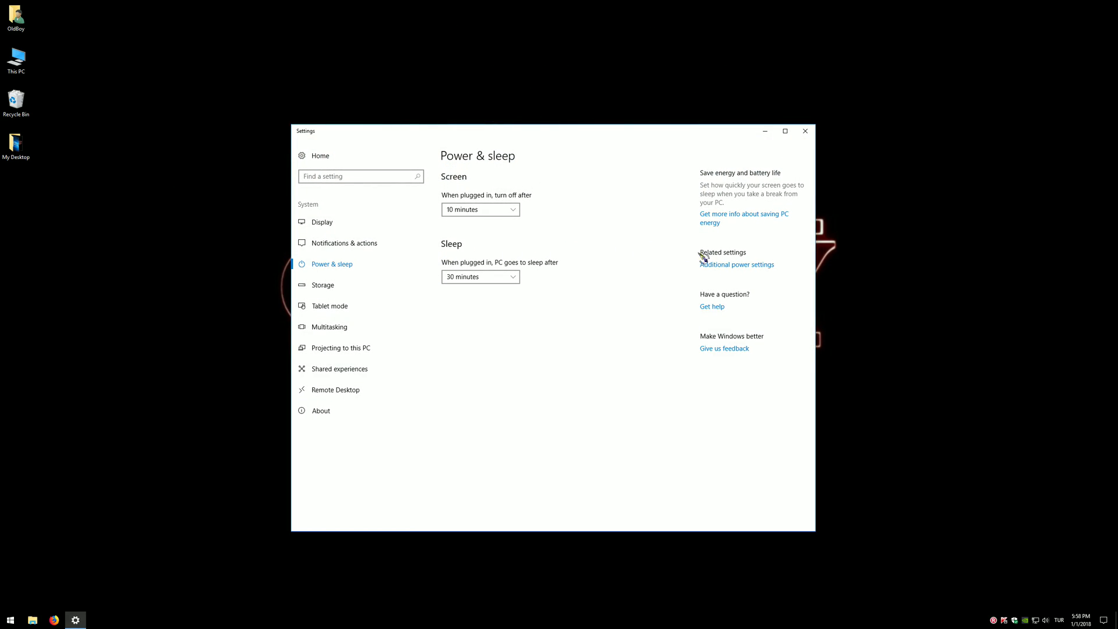
pyautogui.click(763, 266)
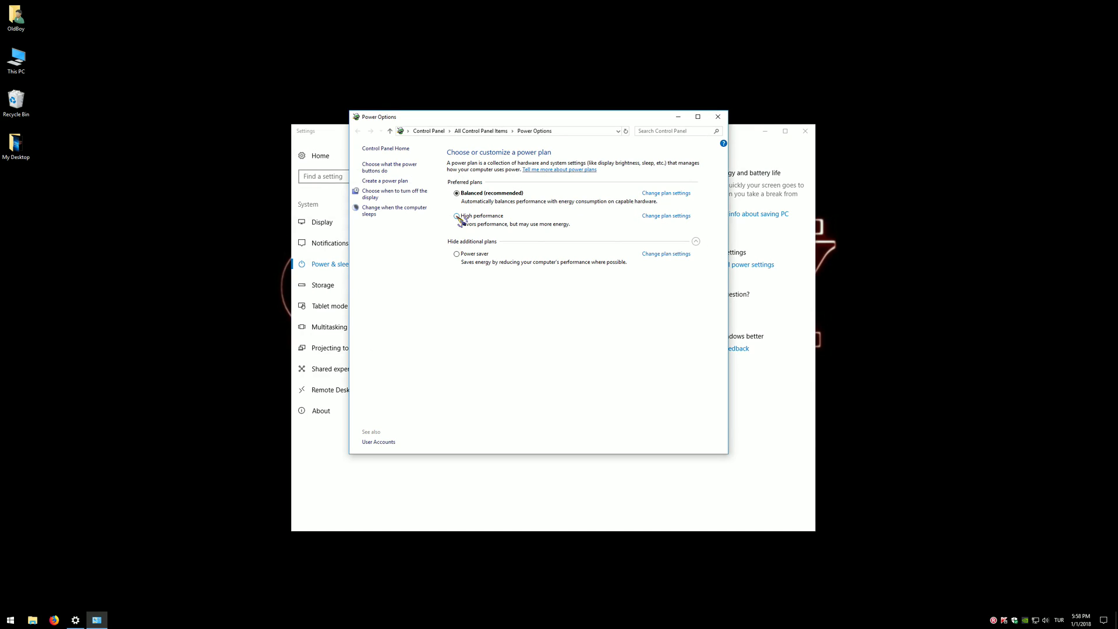
pyautogui.click(457, 216)
pyautogui.click(670, 216)
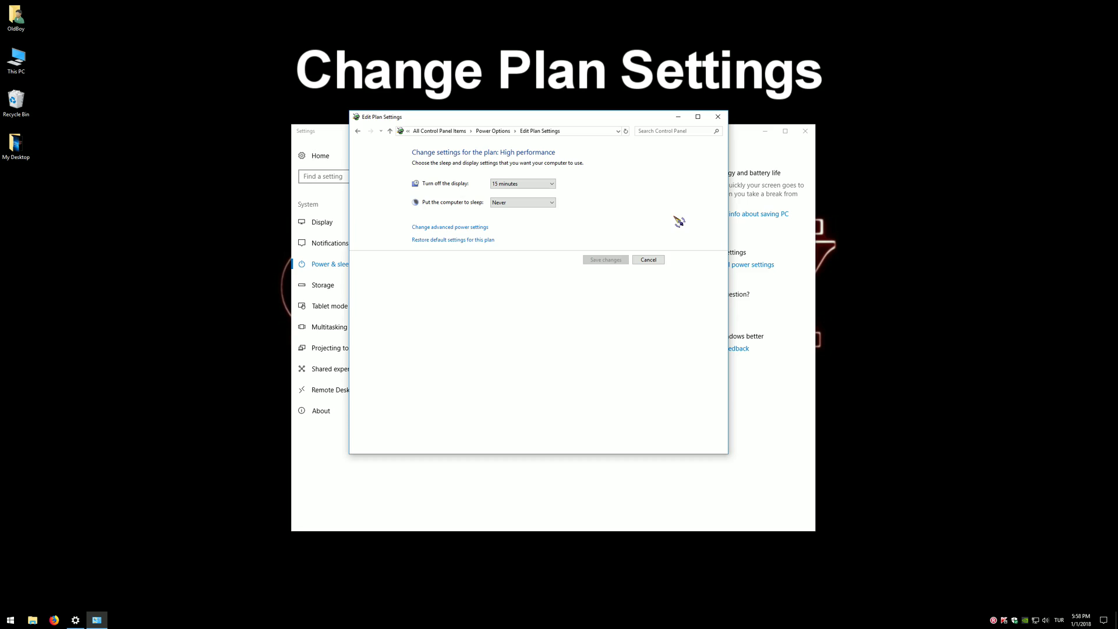
# Set USB selective suspend to Disabled in the plan's advanced settings, then close Edit Plan Settings.
pyautogui.click(443, 227)
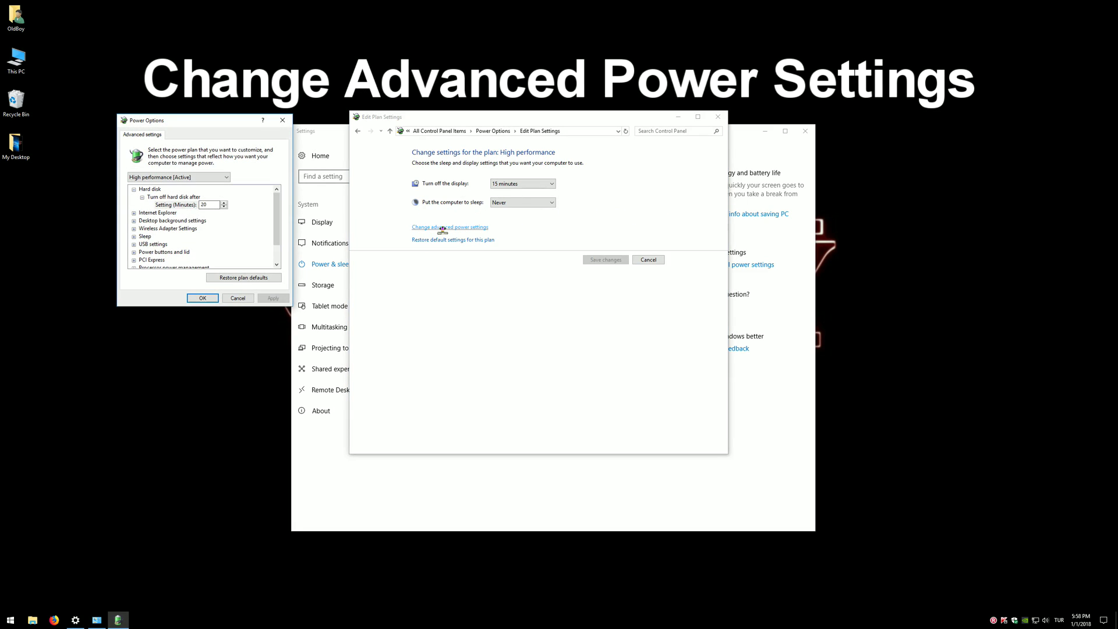
pyautogui.moveTo(223, 130); pyautogui.dragTo(500, 252)
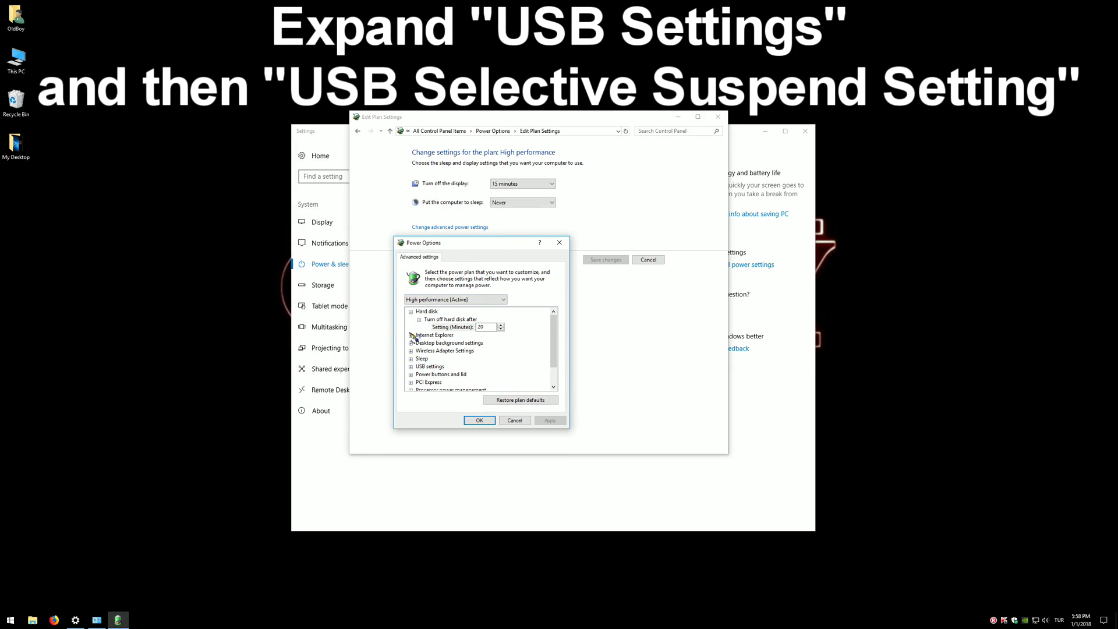
pyautogui.click(411, 367)
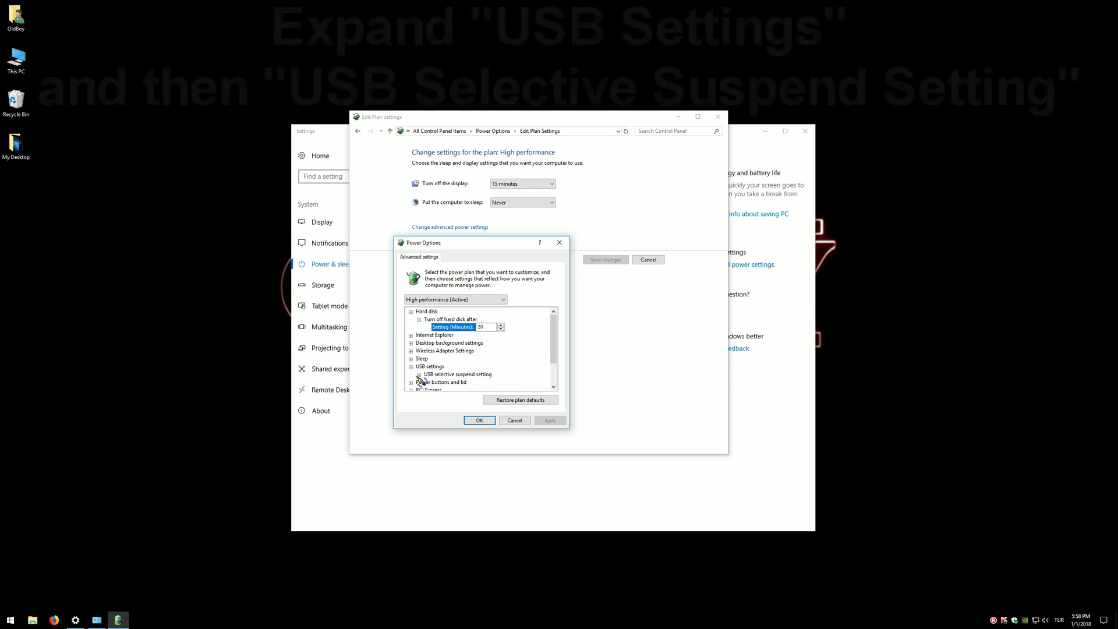
pyautogui.click(460, 382)
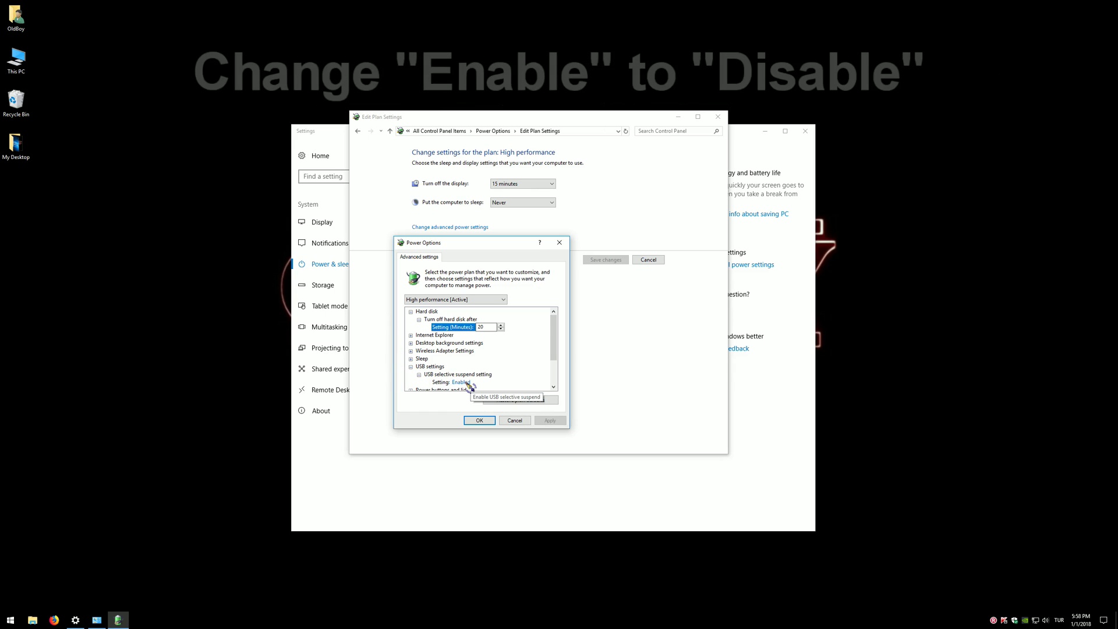
pyautogui.click(481, 383)
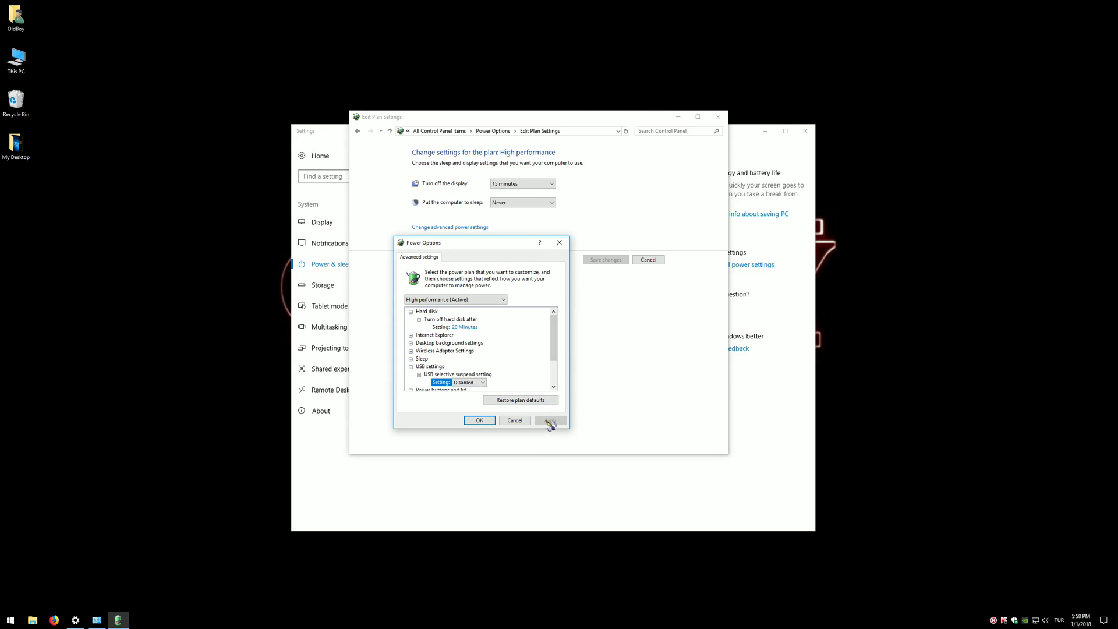
pyautogui.click(481, 421)
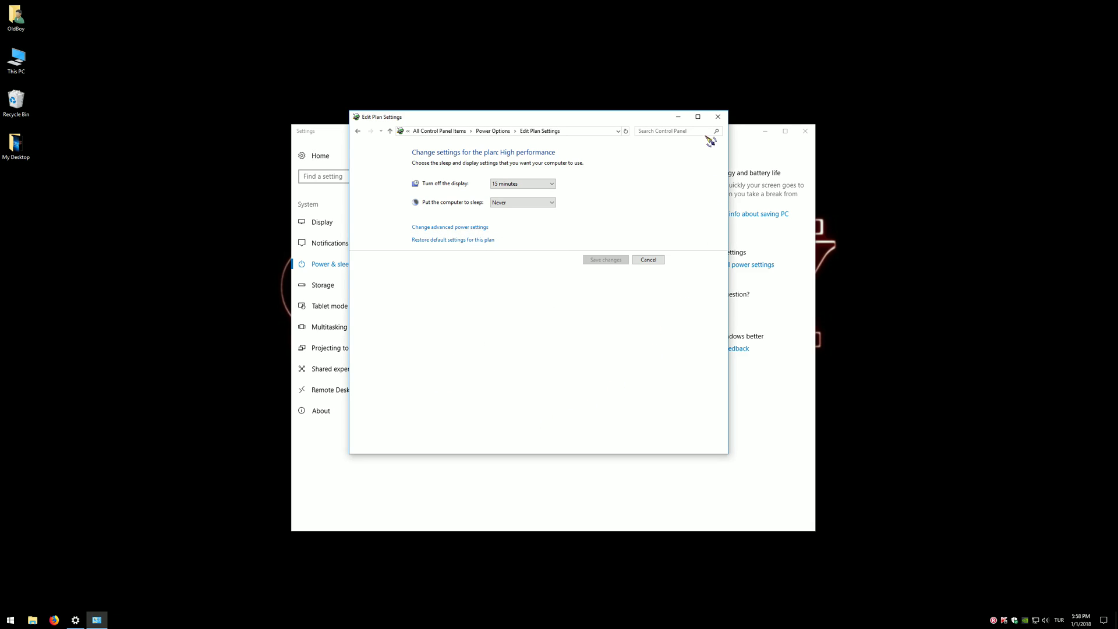
pyautogui.click(717, 118)
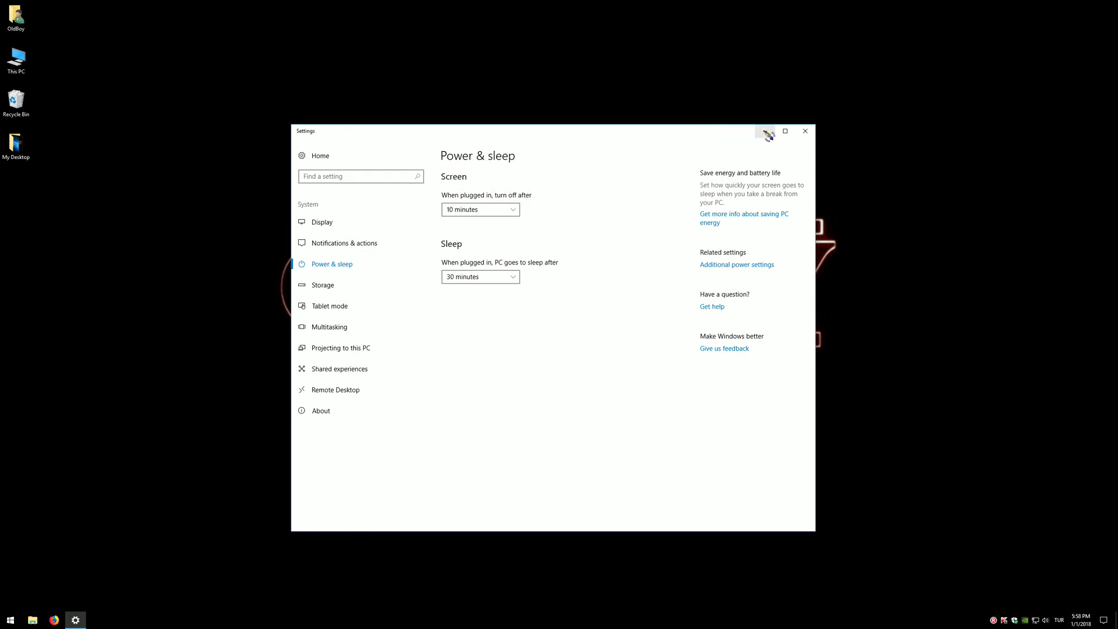
# Close Power & sleep settings, open Computer Management via This PC > Manage, and select Device Manager.
pyautogui.click(806, 132)
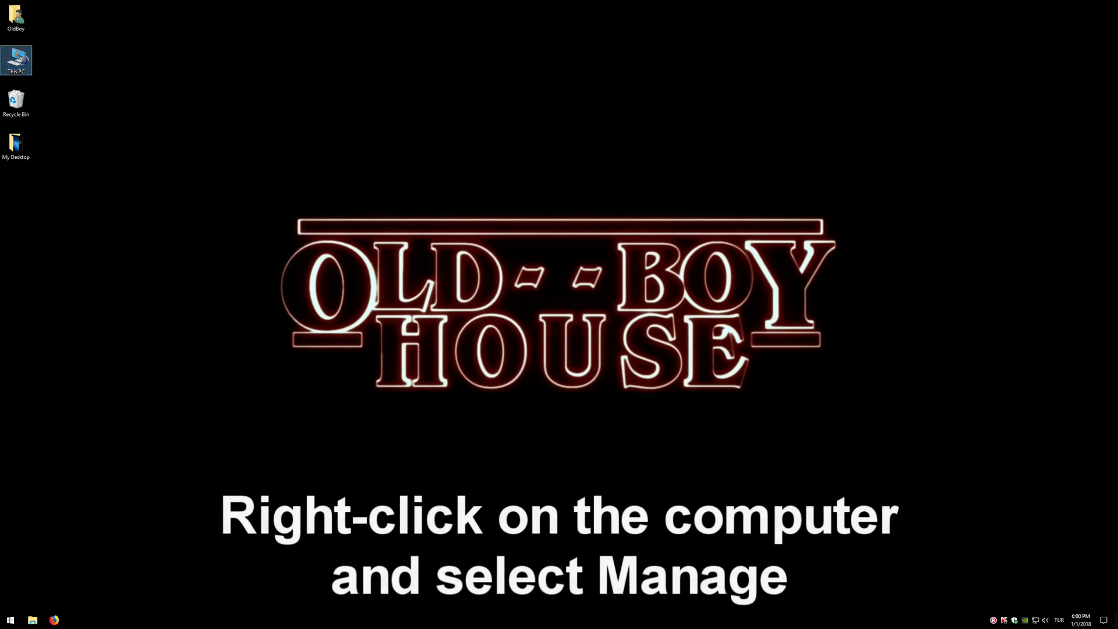
pyautogui.rightClick(17, 56)
pyautogui.click(61, 80)
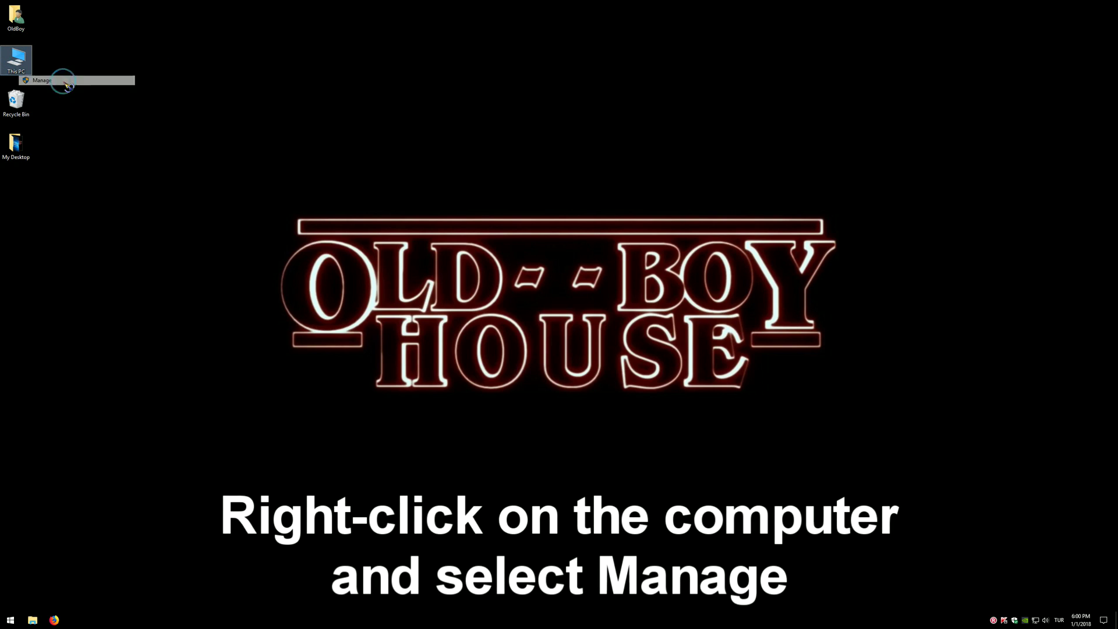
pyautogui.moveTo(275, 22); pyautogui.dragTo(610, 173)
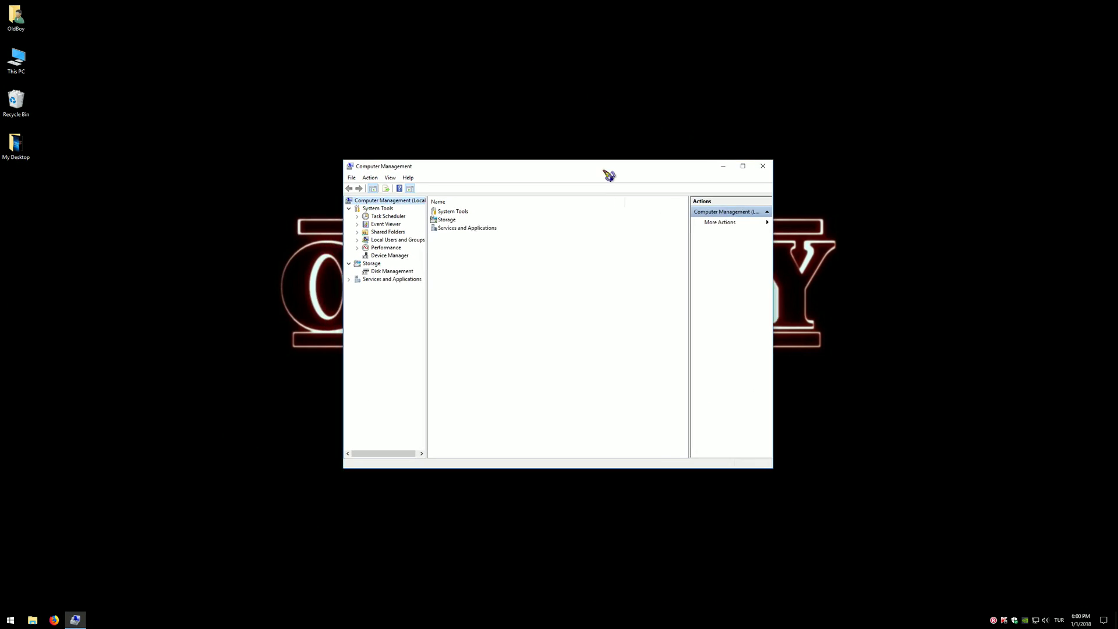
pyautogui.click(396, 256)
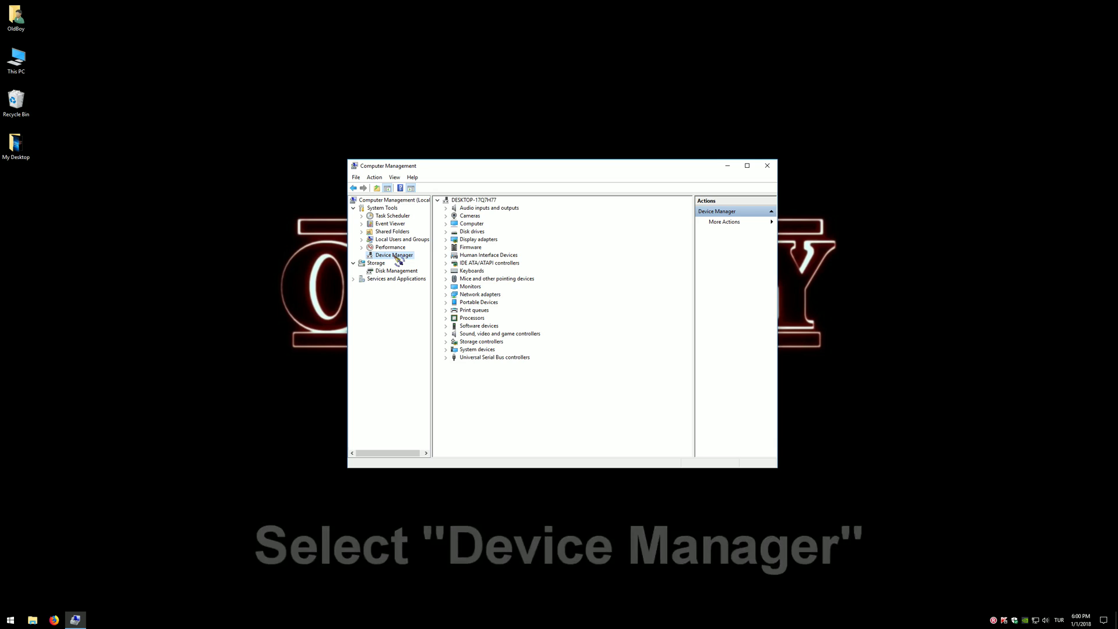
# Stop a USB Input Device from being powered off, then expand Universal Serial Bus controllers.
pyautogui.click(448, 256)
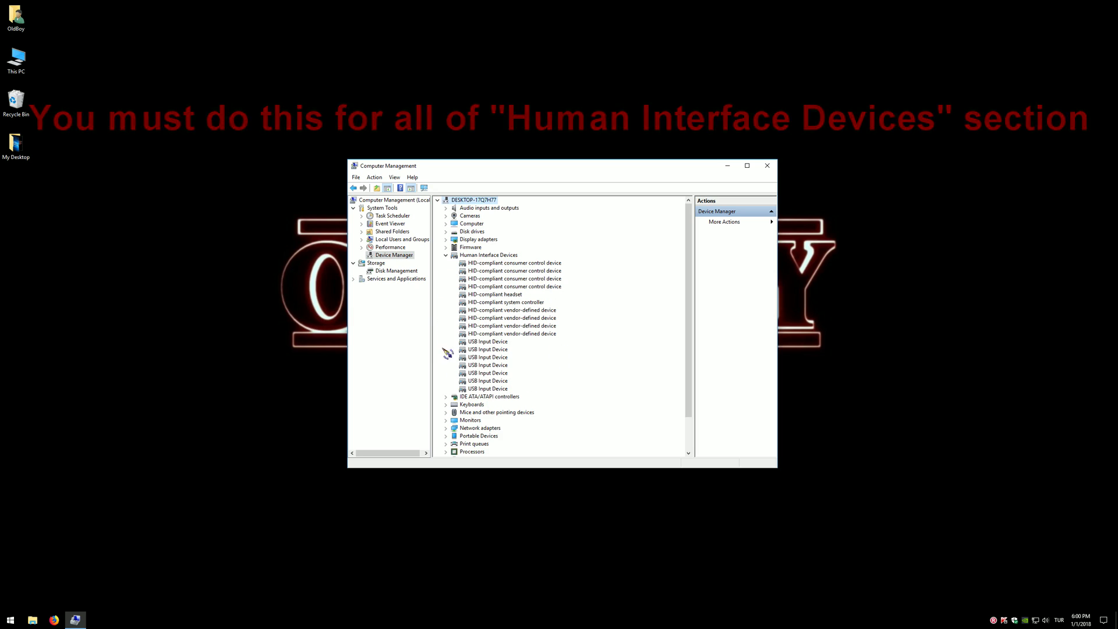
pyautogui.doubleClick(502, 390)
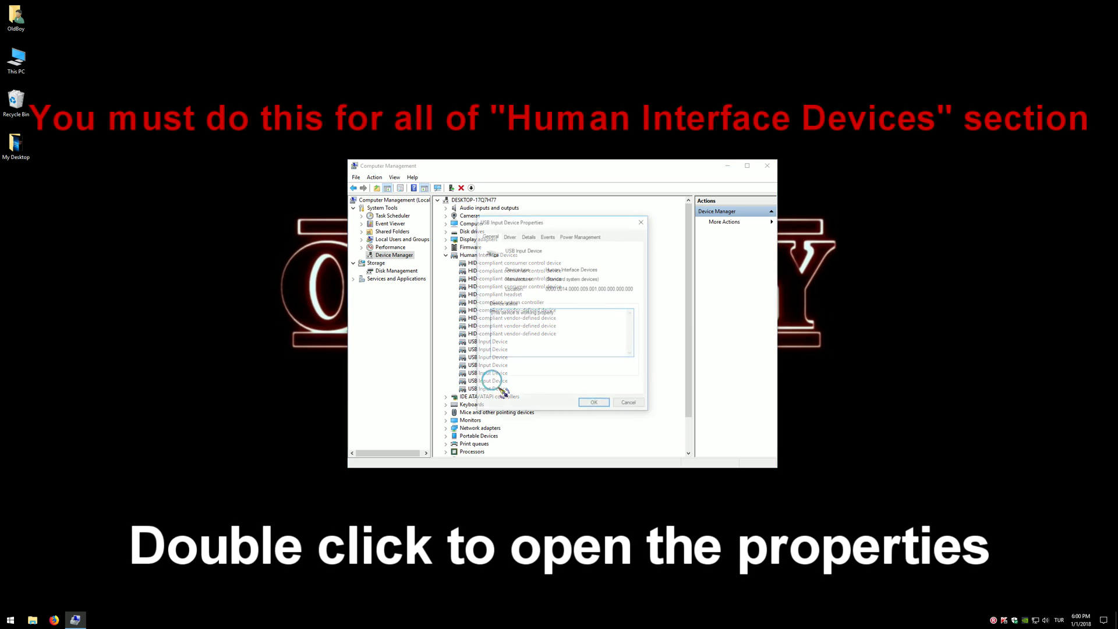
pyautogui.click(587, 238)
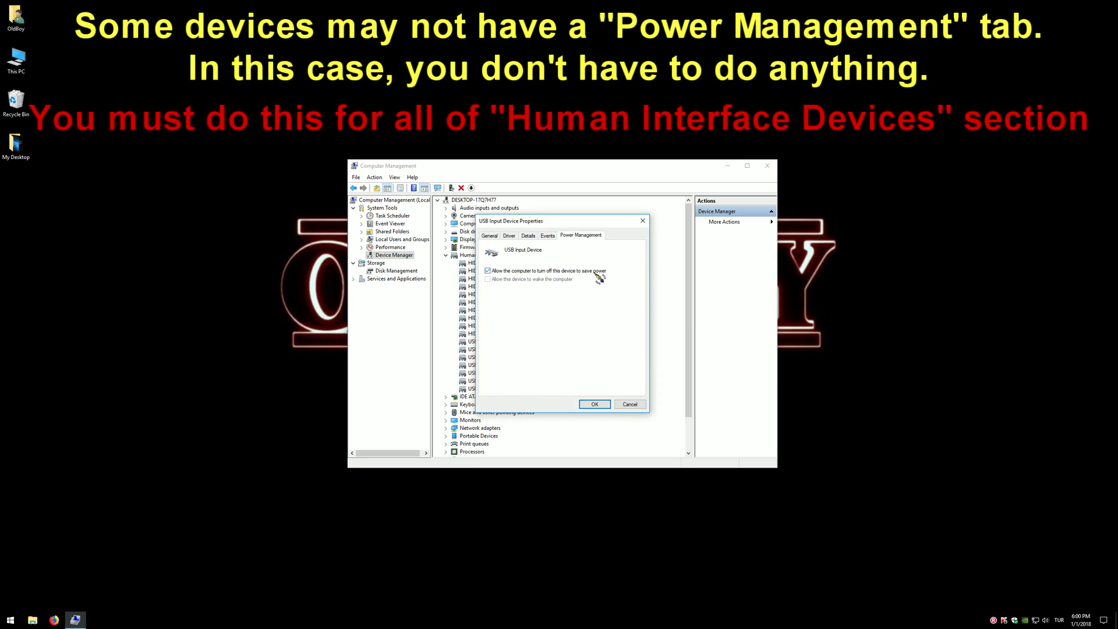
pyautogui.click(489, 271)
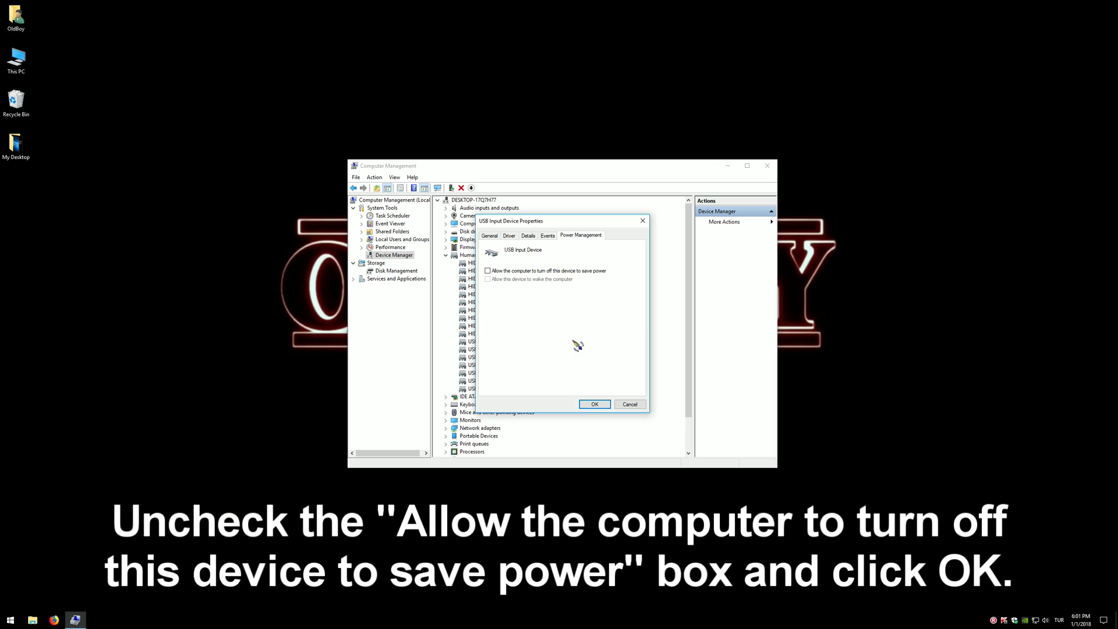
pyautogui.click(593, 404)
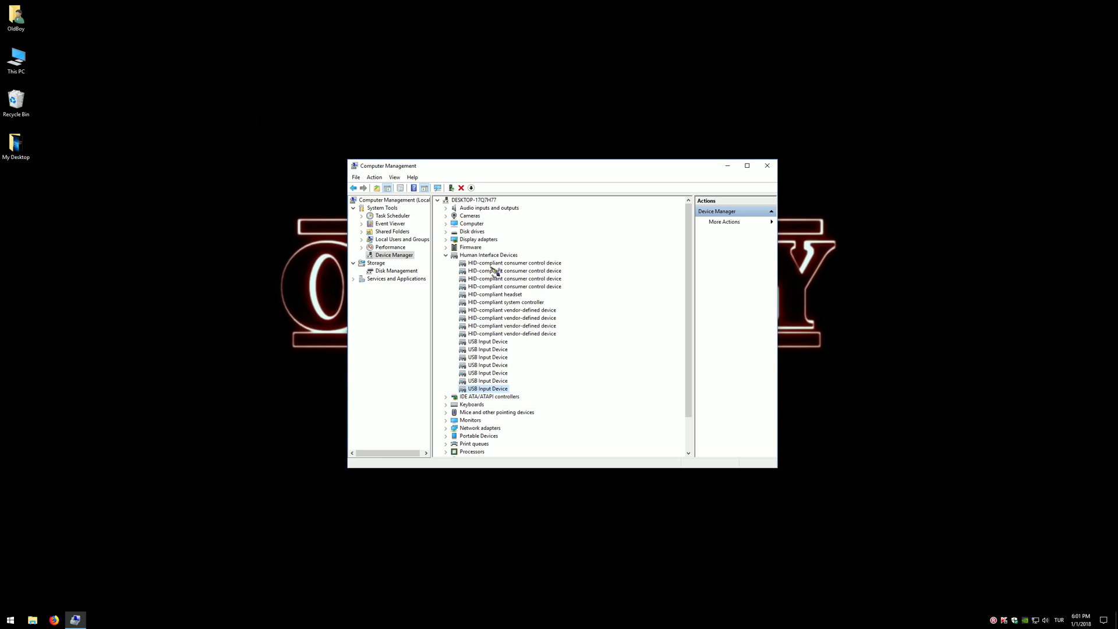
pyautogui.click(447, 255)
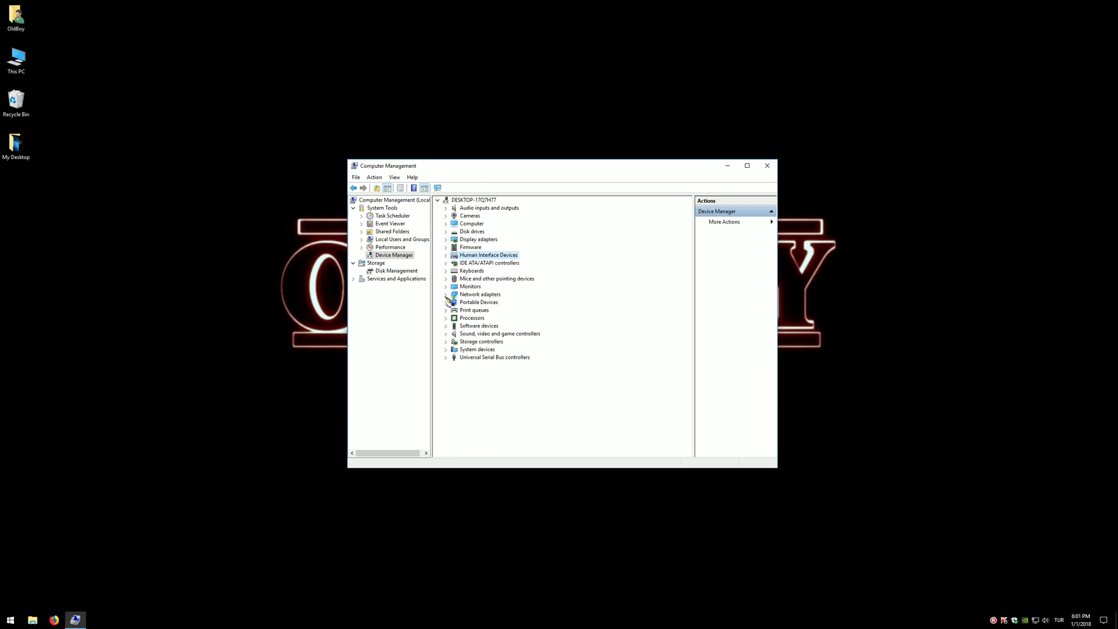
pyautogui.click(446, 357)
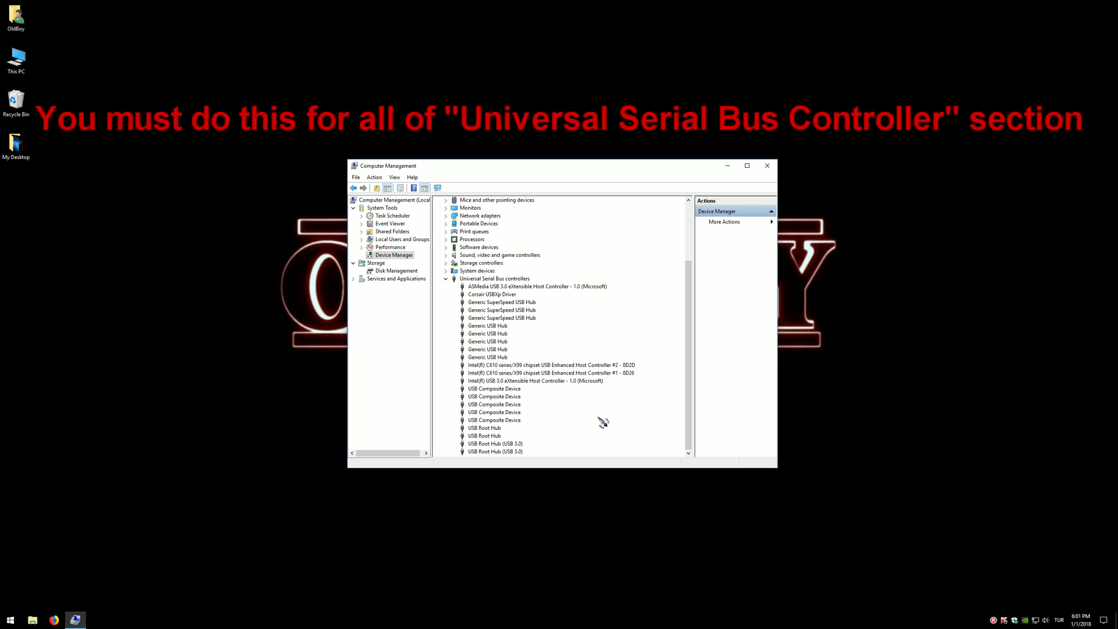
# Uncheck power-saving turn-off for USB Root Hub (USB 3.0), then collapse the USB controllers group.
pyautogui.doubleClick(518, 451)
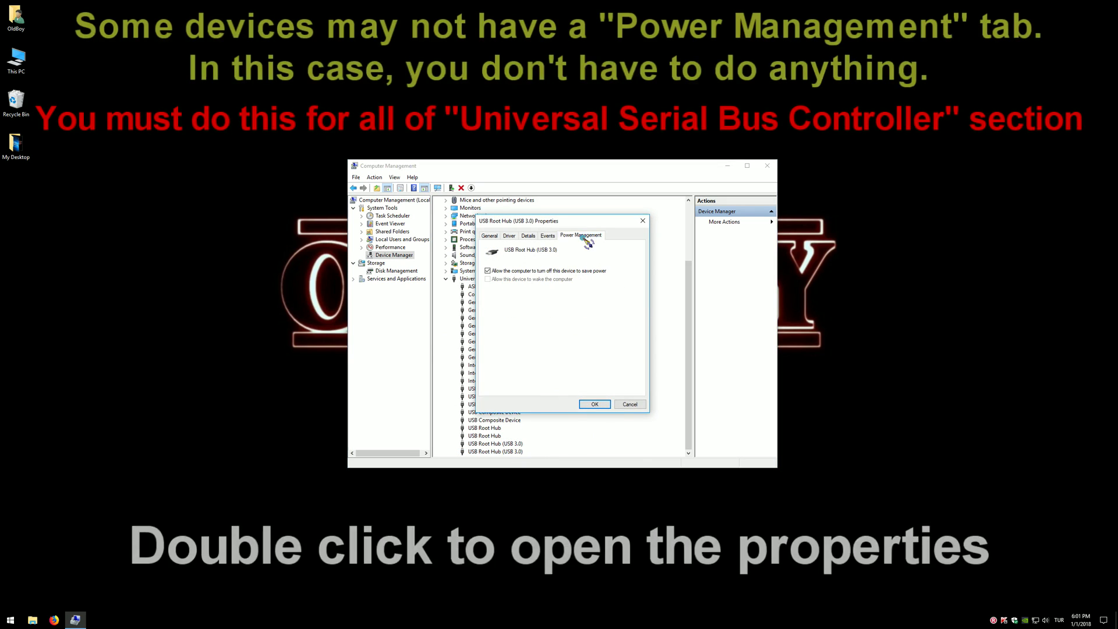
pyautogui.click(580, 236)
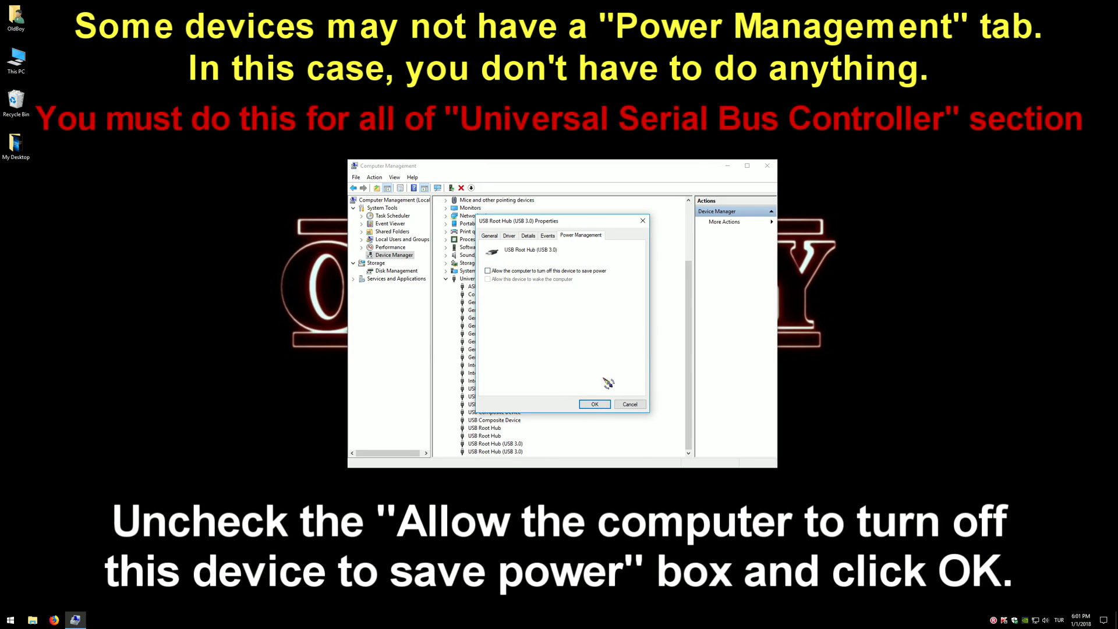
pyautogui.click(597, 404)
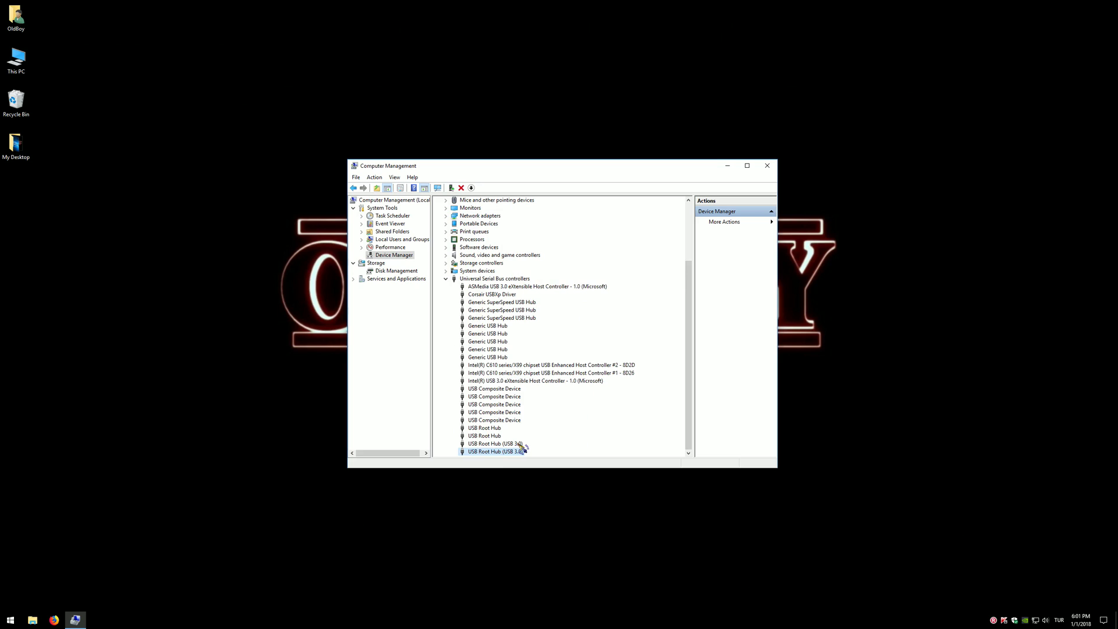
pyautogui.click(448, 279)
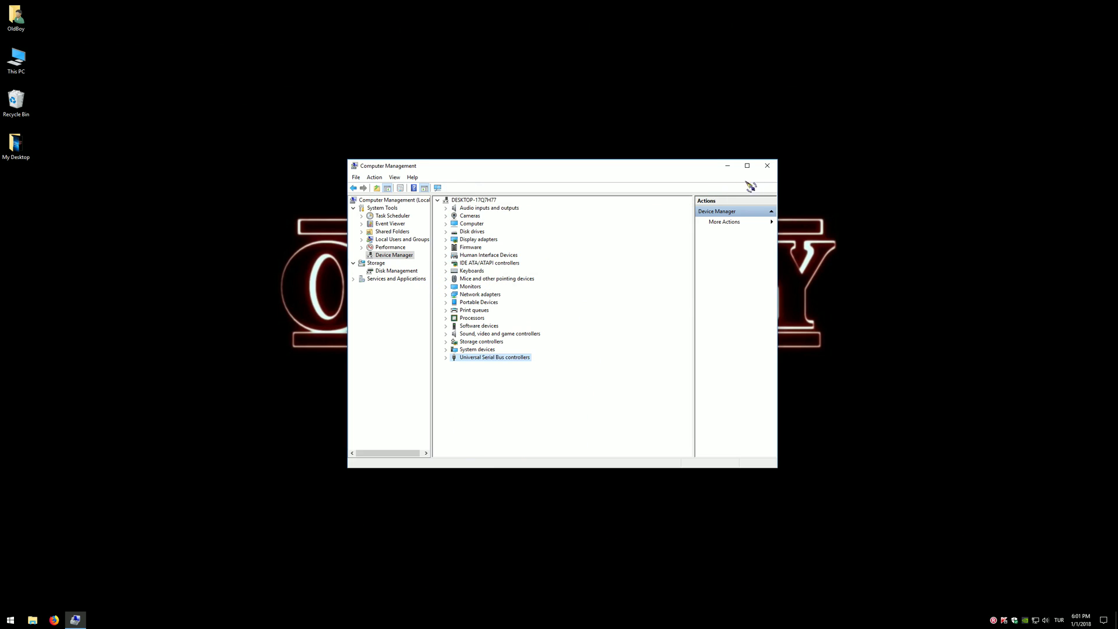
# Close Computer Management and launch NVIDIA Control Panel, finally reopening it from the desktop right-click menu.
pyautogui.click(767, 166)
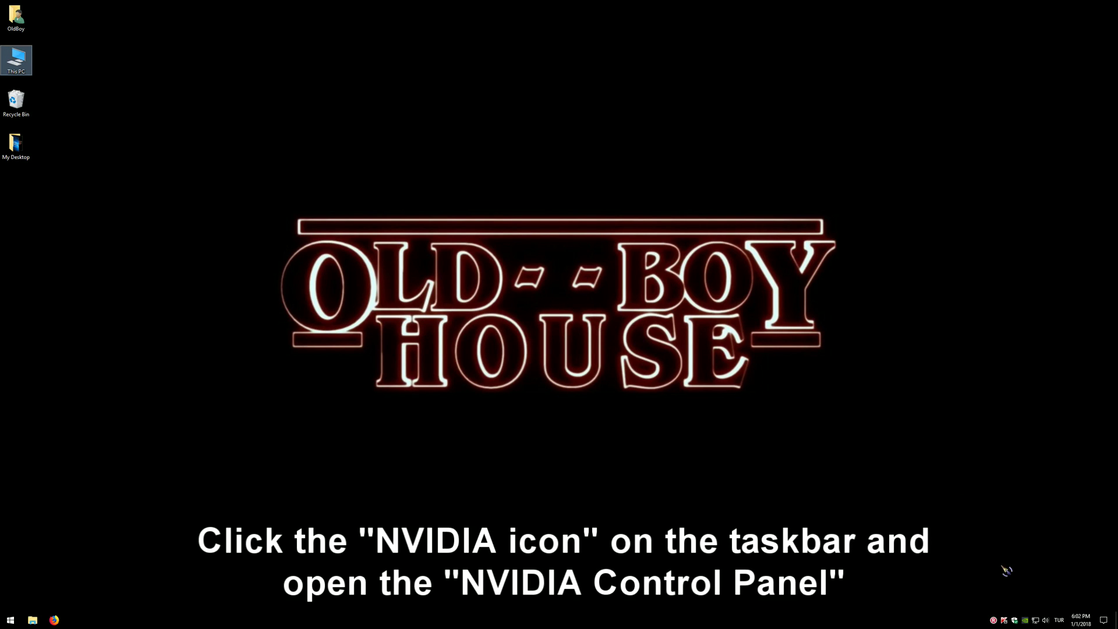
pyautogui.click(1026, 622)
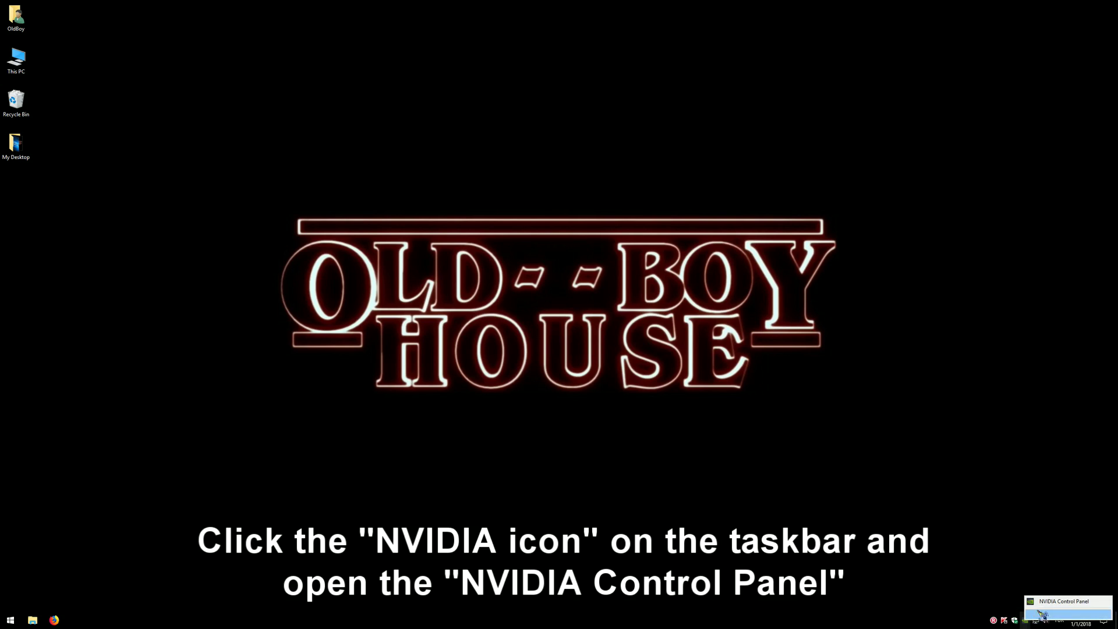
pyautogui.click(1050, 603)
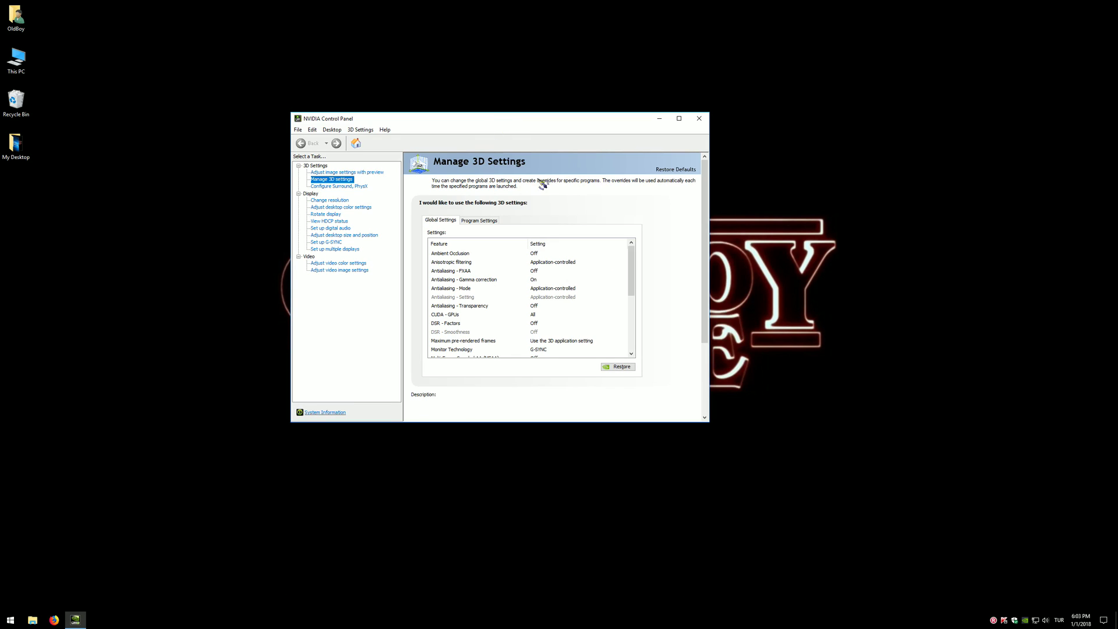
pyautogui.click(699, 119)
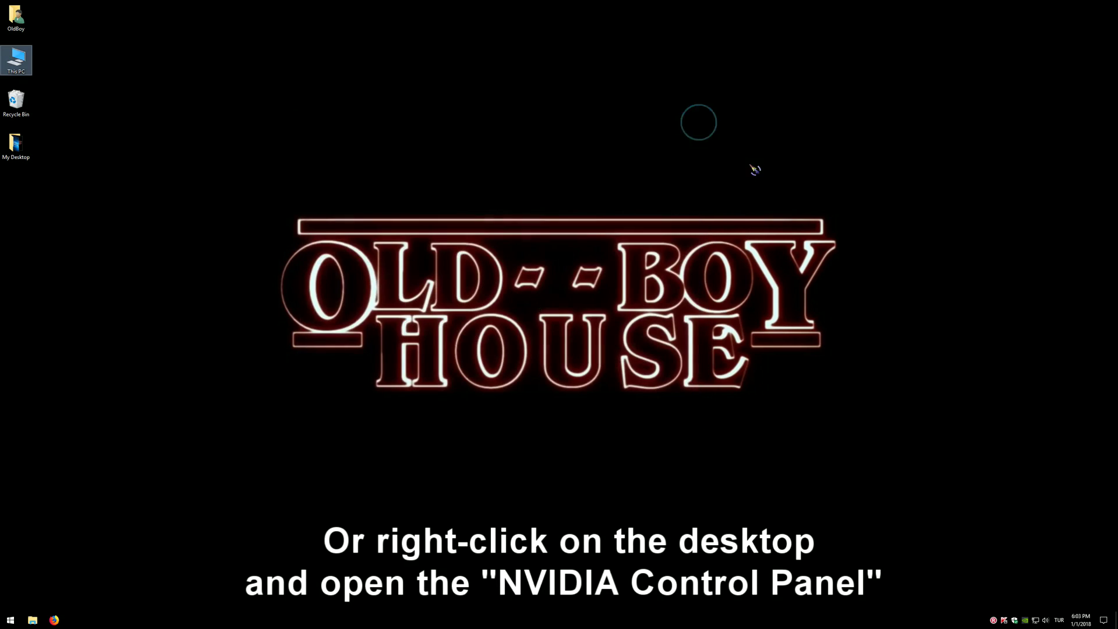
pyautogui.rightClick(611, 166)
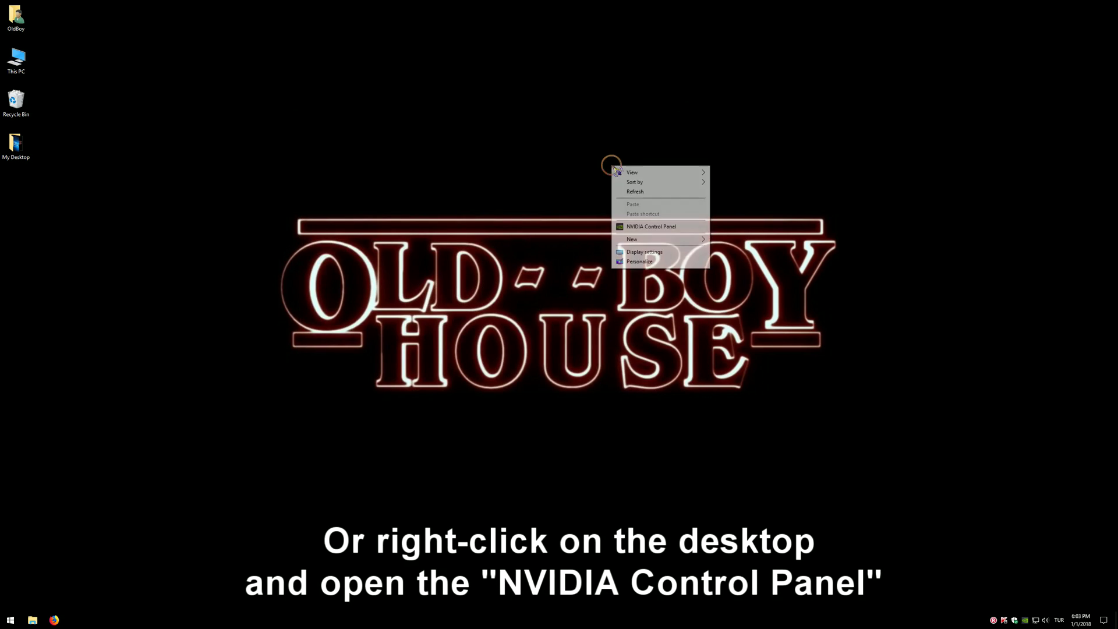
pyautogui.click(669, 230)
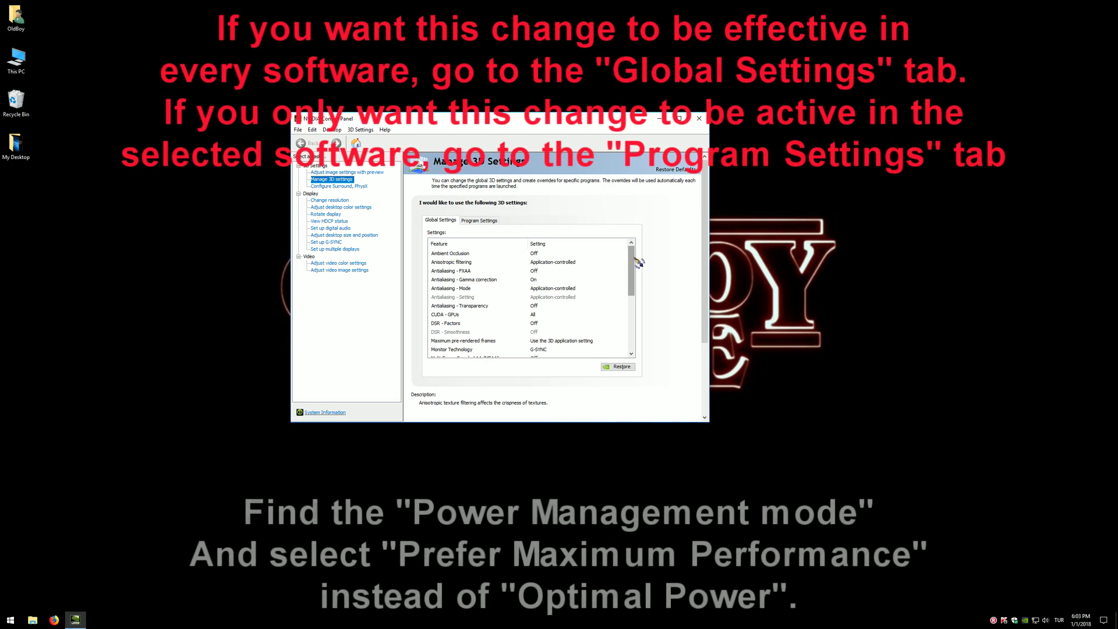
# Review the global Power management mode, leave it at Optimal power, and switch to Program Settings.
pyautogui.scroll(-1, 637, 271)
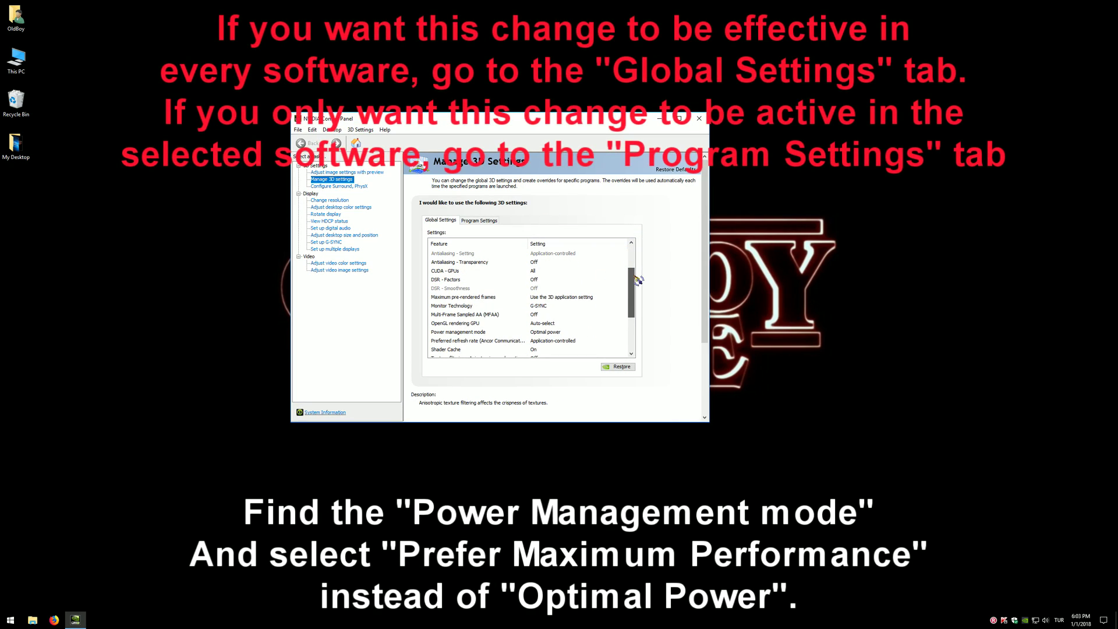
pyautogui.scroll(-1, 637, 271)
pyautogui.click(558, 333)
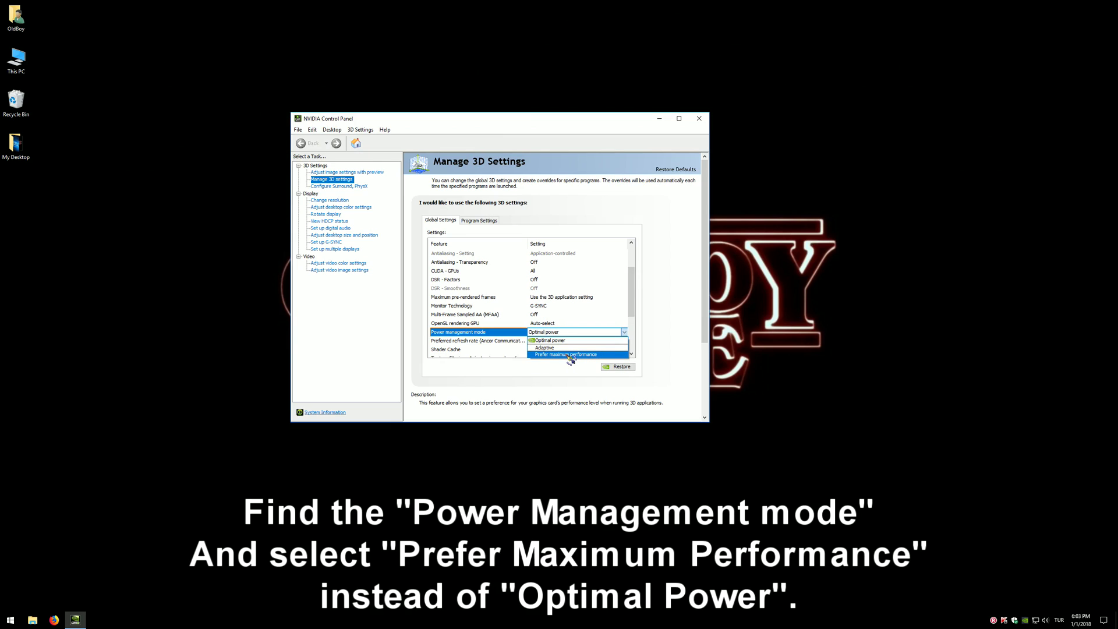
pyautogui.click(634, 283)
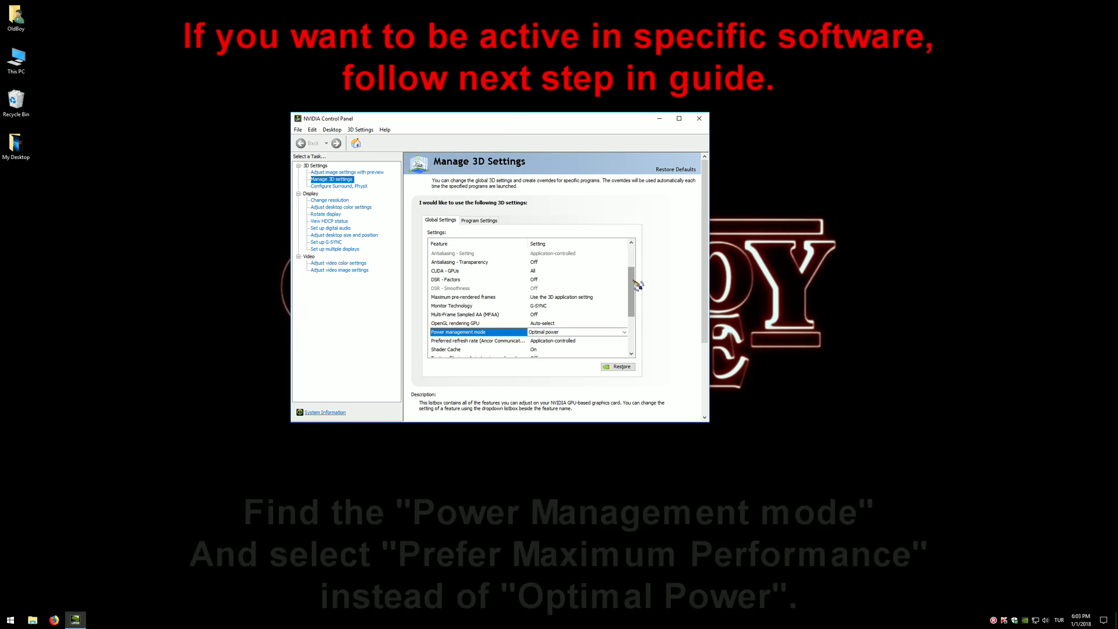
pyautogui.click(495, 218)
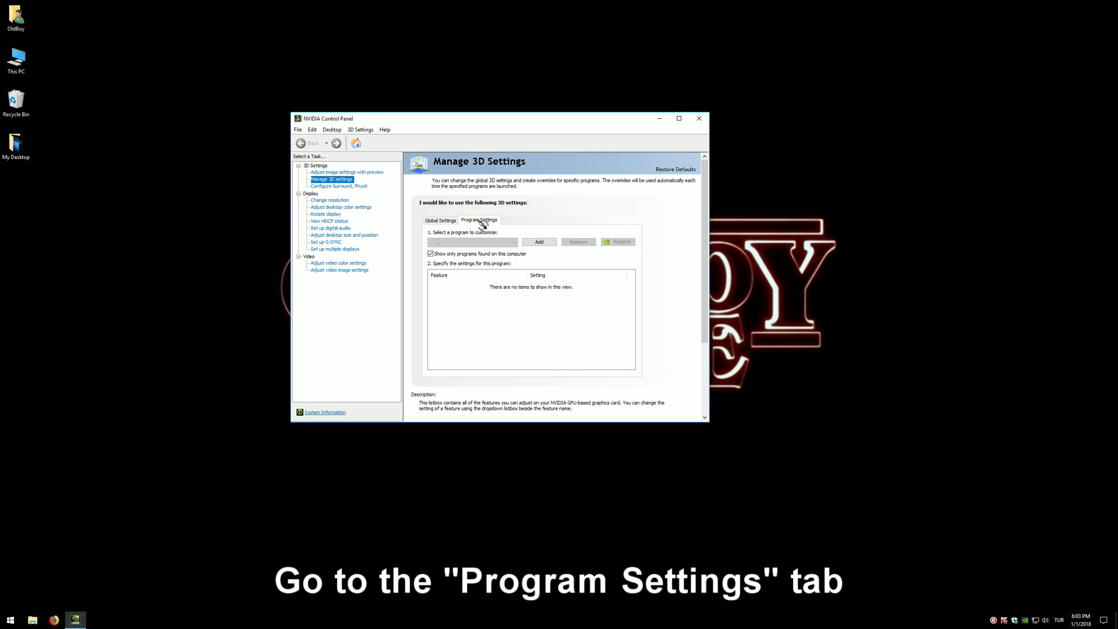
# Add obs64 from the Add dialog's program list as the program to customize.
pyautogui.click(513, 242)
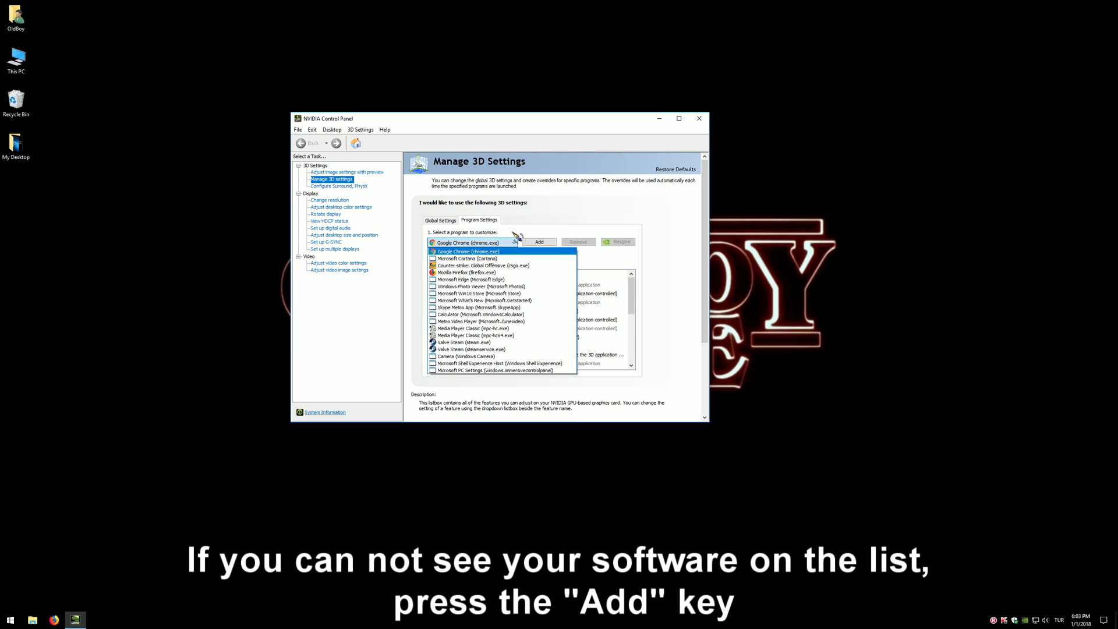
pyautogui.click(515, 237)
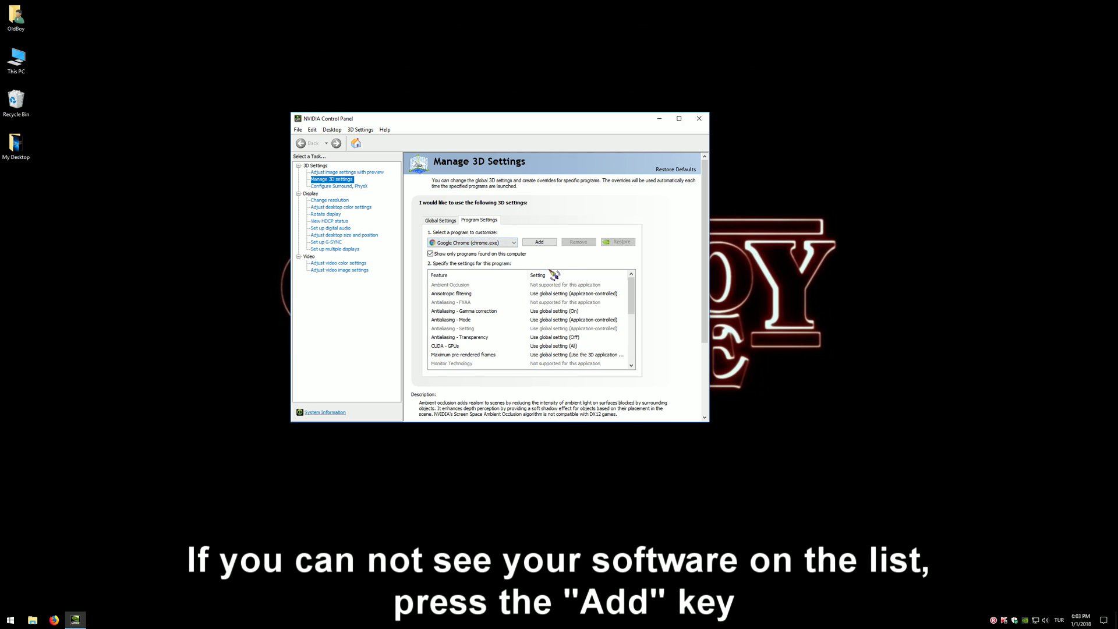
pyautogui.click(547, 243)
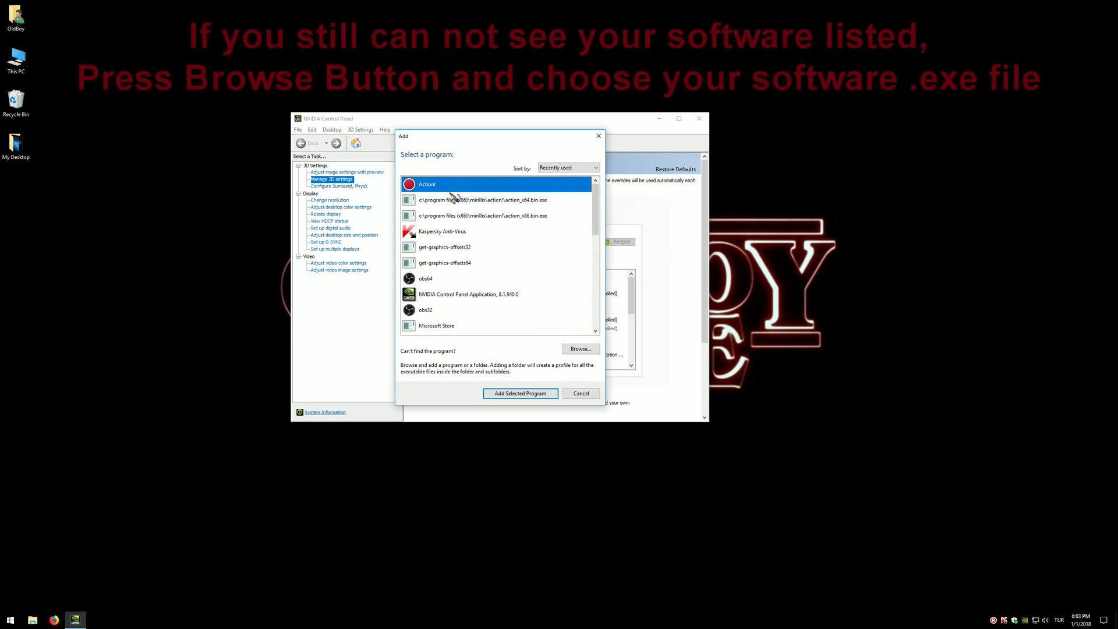
pyautogui.click(429, 278)
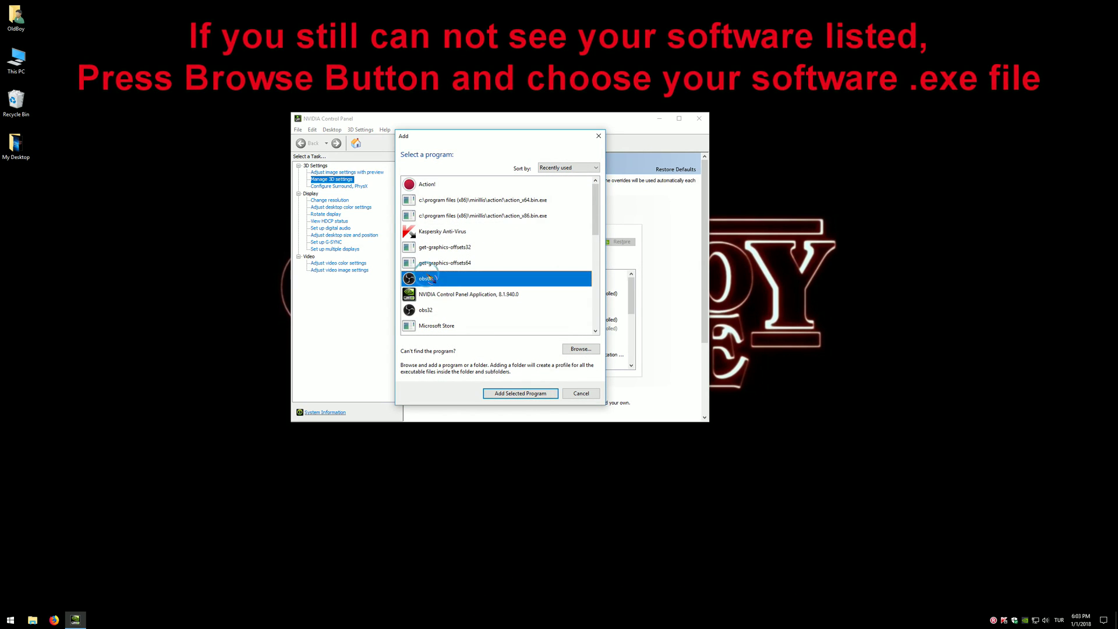
pyautogui.click(429, 199)
pyautogui.click(429, 188)
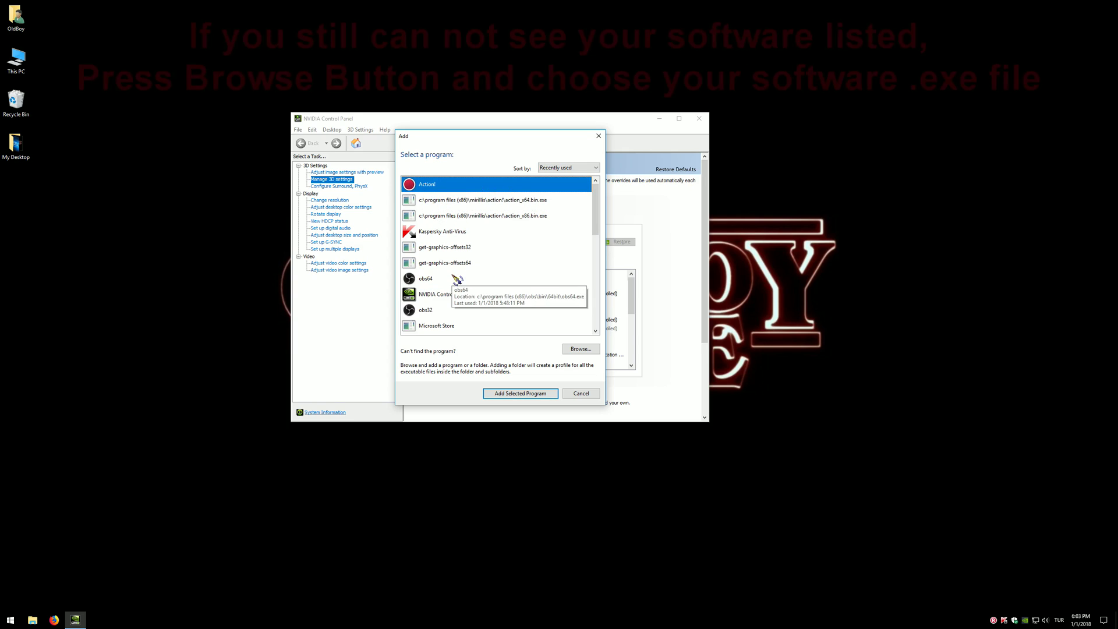
pyautogui.click(525, 202)
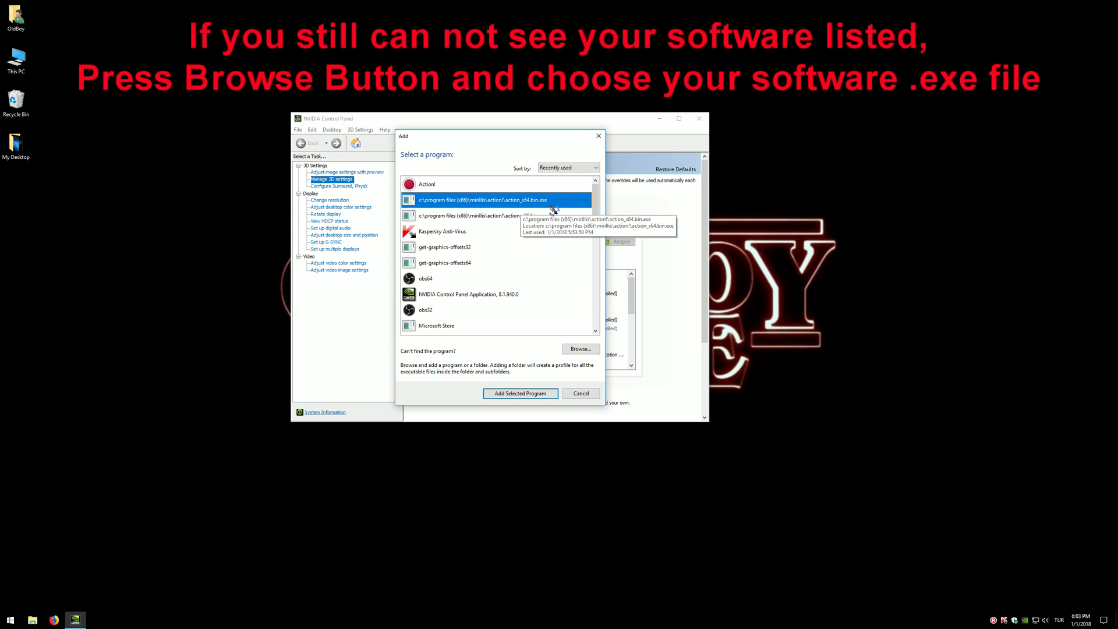
pyautogui.click(466, 310)
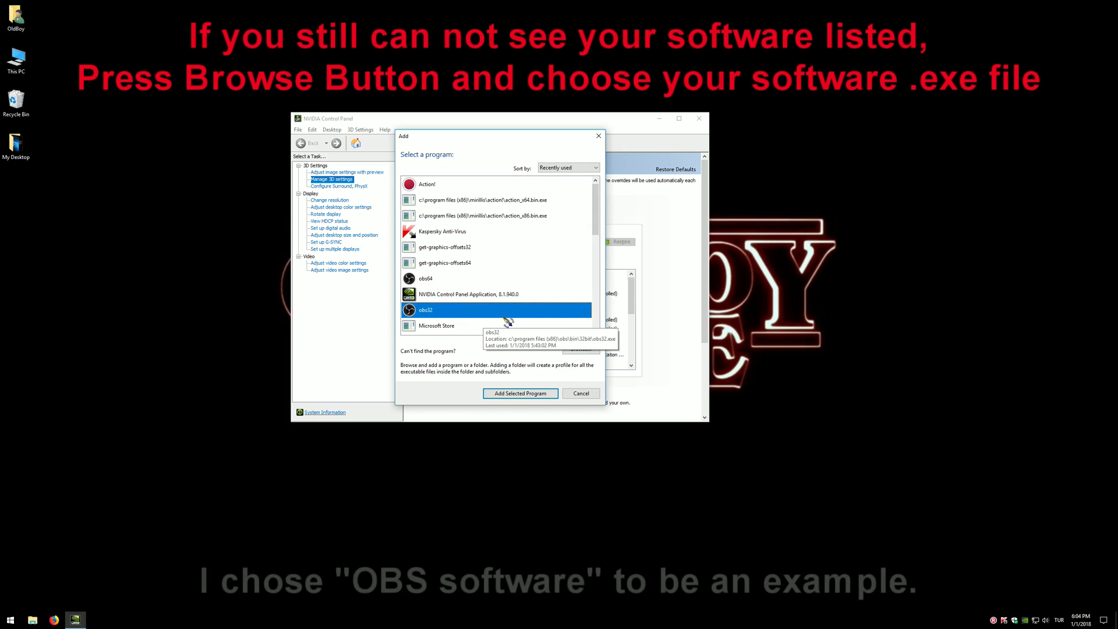
pyautogui.doubleClick(524, 279)
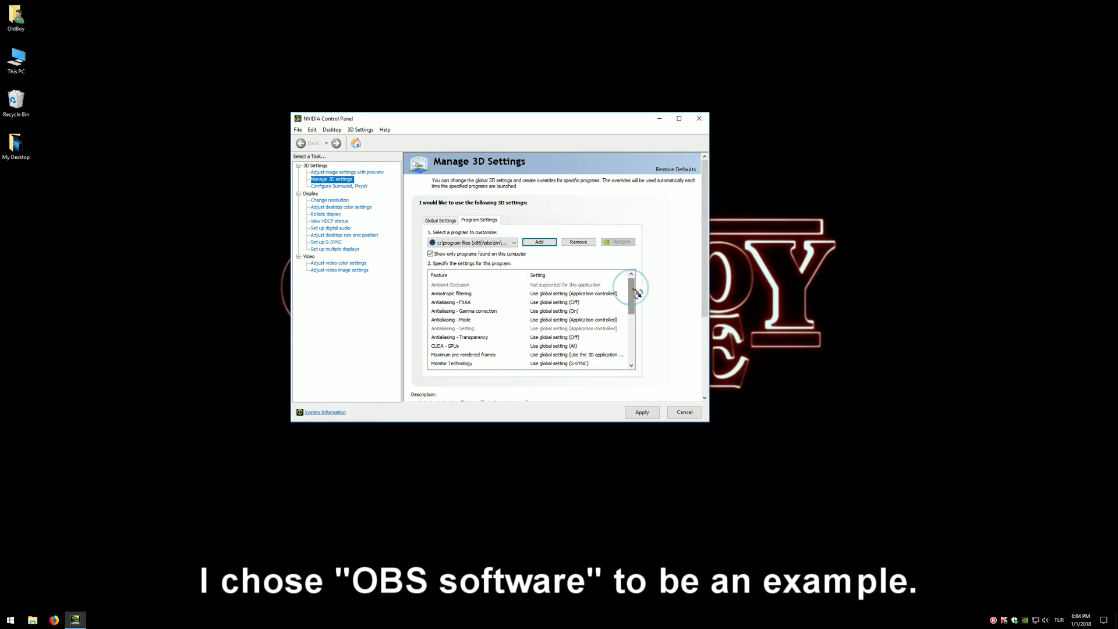
# Change OBS's Power management mode to Prefer maximum performance and apply it.
pyautogui.moveTo(633, 293); pyautogui.dragTo(632, 309)
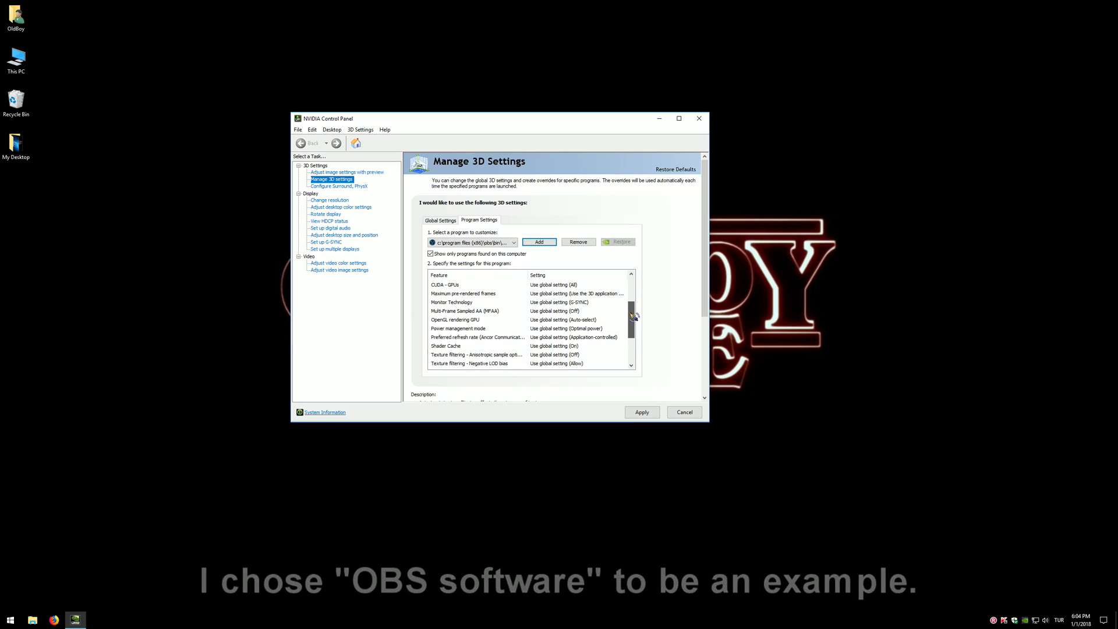
pyautogui.click(576, 330)
pyautogui.click(577, 329)
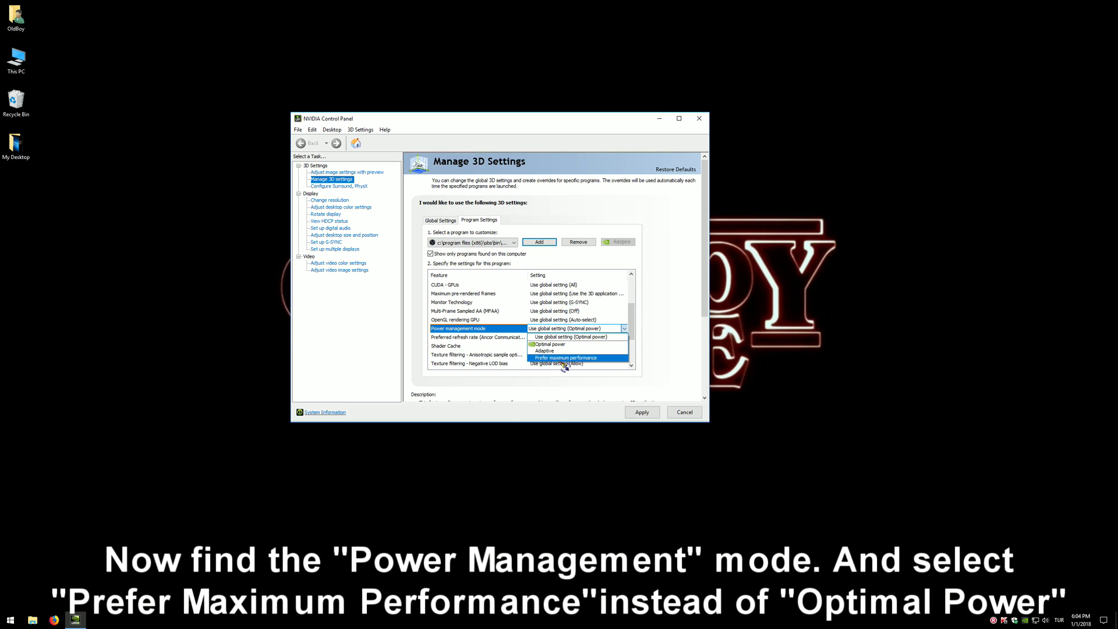
pyautogui.click(598, 358)
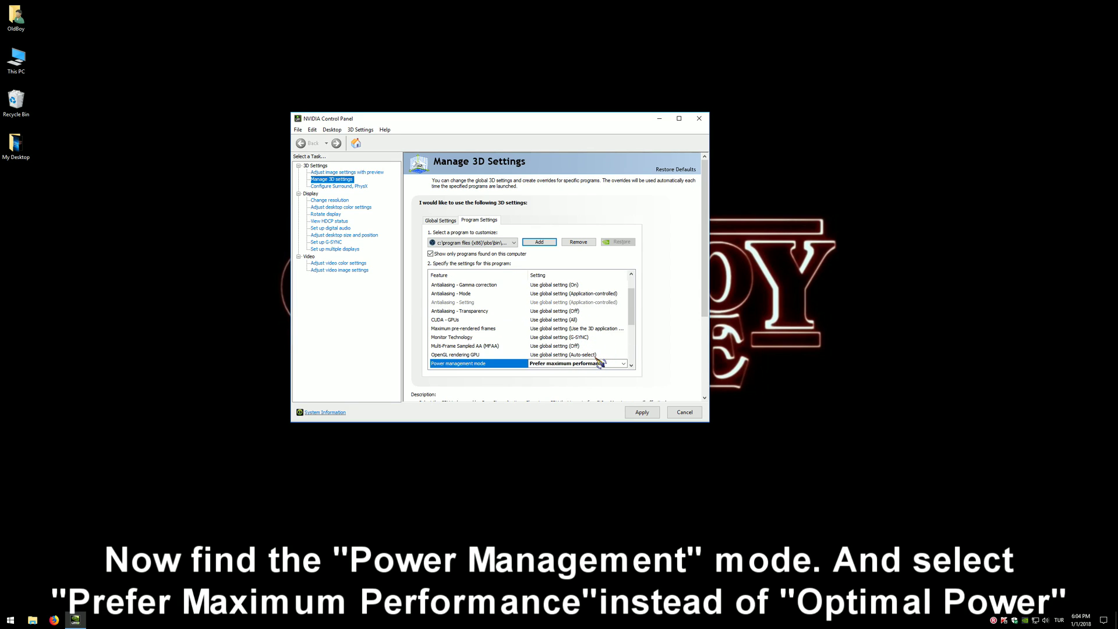
pyautogui.click(642, 412)
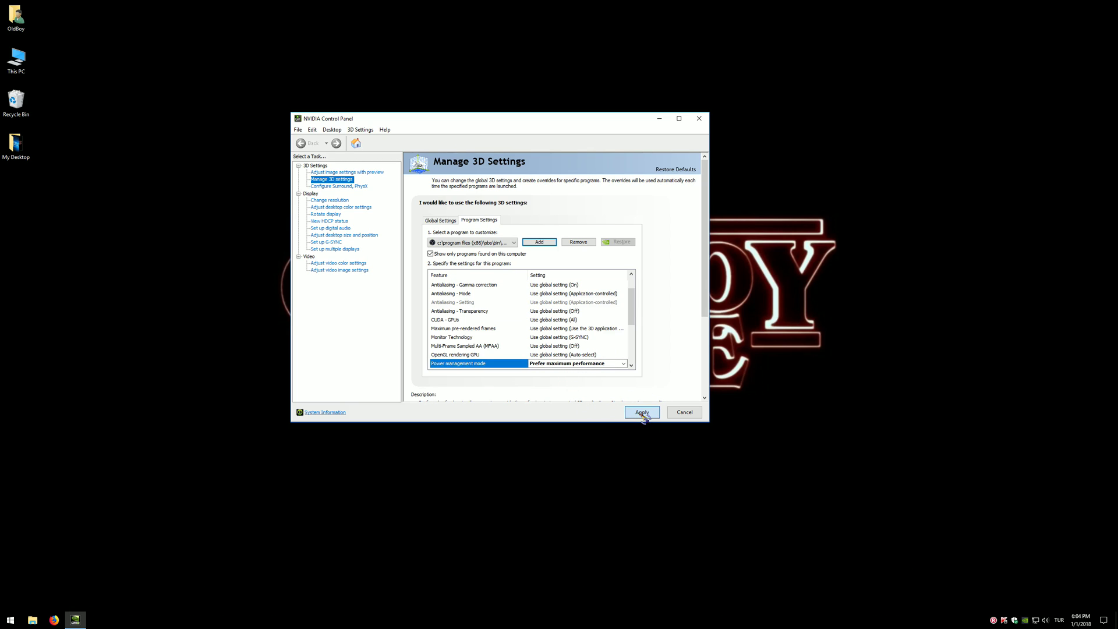
pyautogui.click(643, 414)
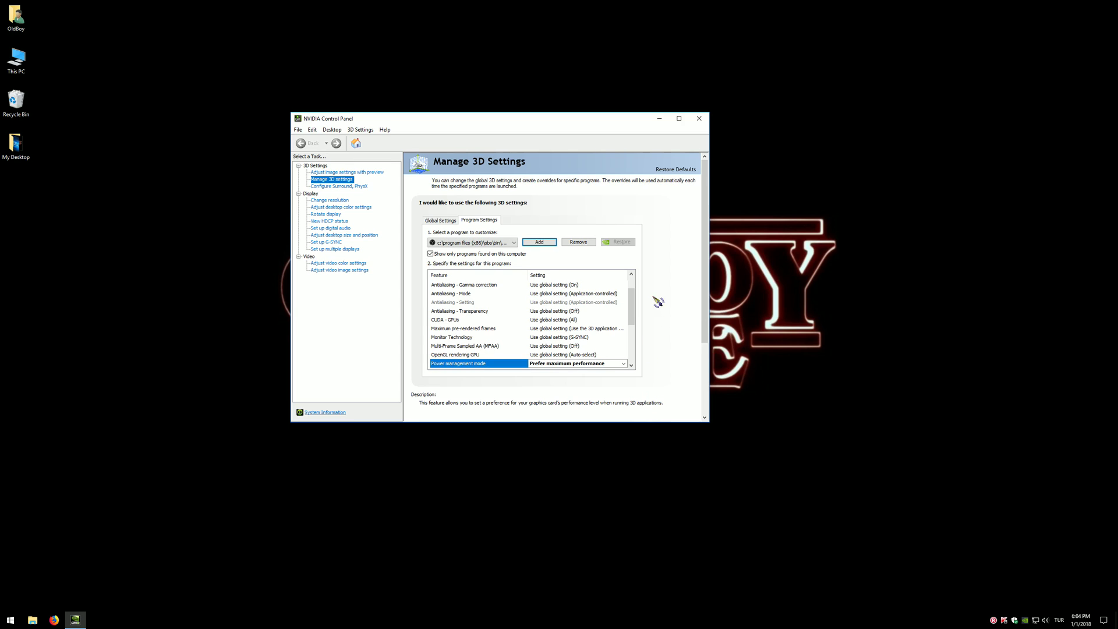
# Close the NVIDIA Control Panel window, leaving the empty Windows 10 desktop.
pyautogui.click(703, 121)
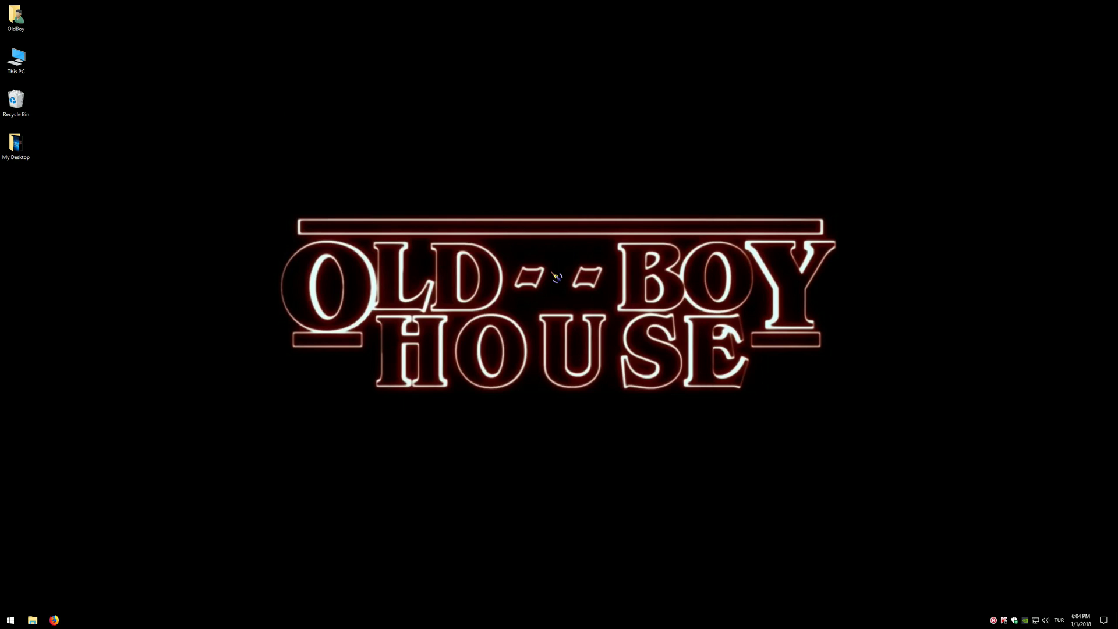